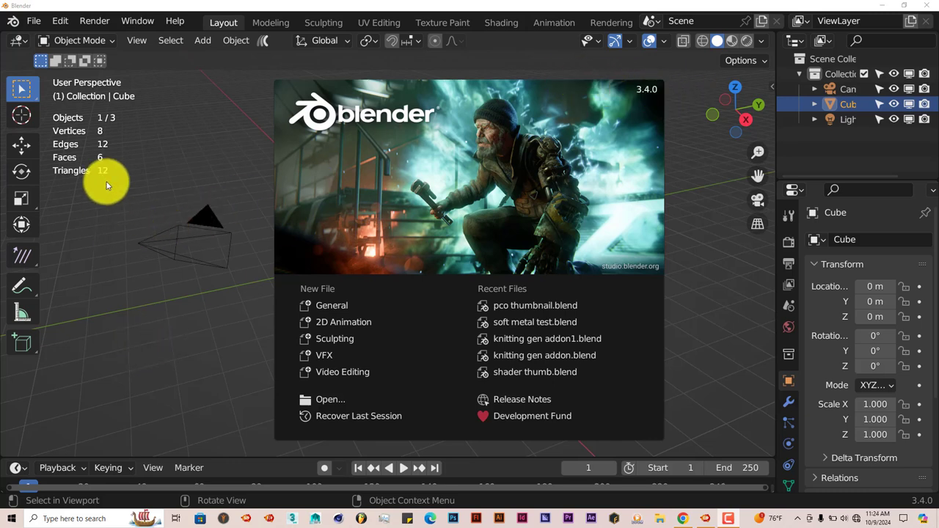
Look up the Aqua add-on in the add-on preferences by searching for "aqu".
{"action": "left_click", "coordinate": [62, 21]}
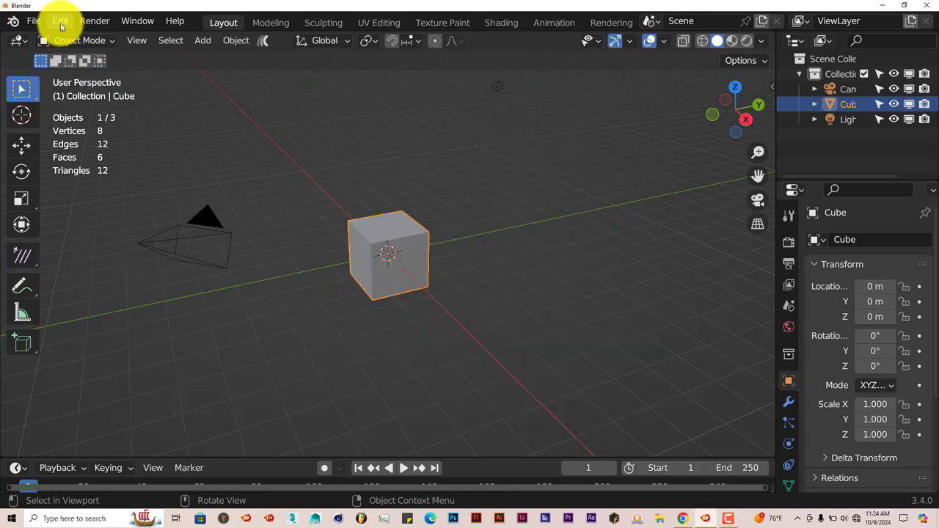
{"action": "left_click", "coordinate": [60, 20]}
{"action": "left_click", "coordinate": [95, 235]}
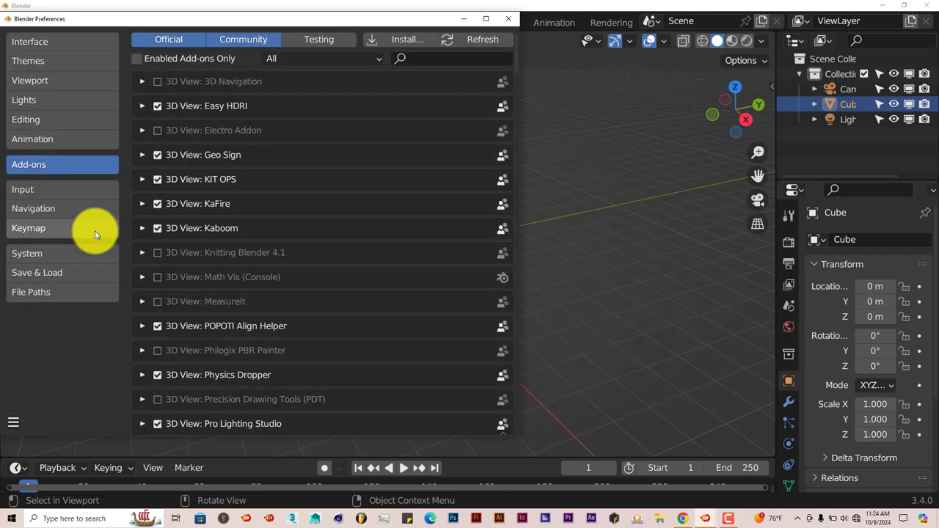
{"action": "left_click", "coordinate": [408, 41]}
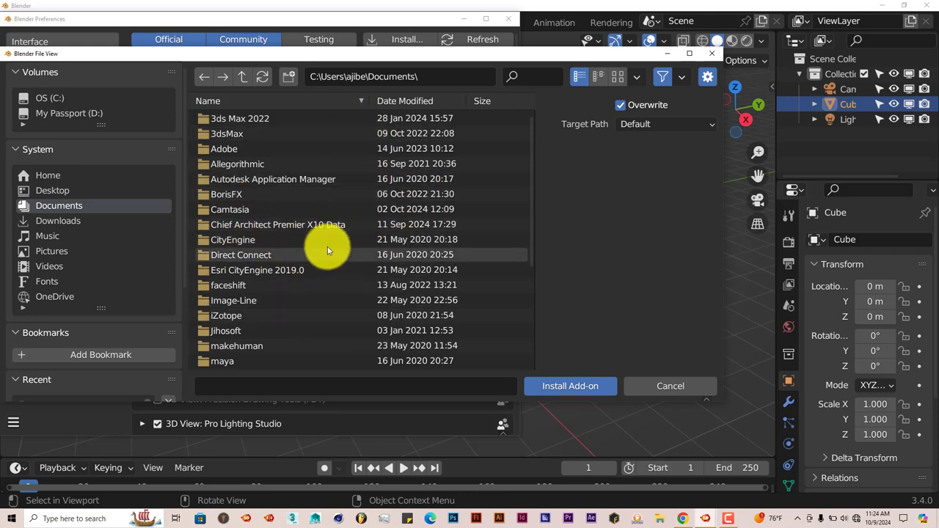
{"action": "left_click", "coordinate": [715, 54]}
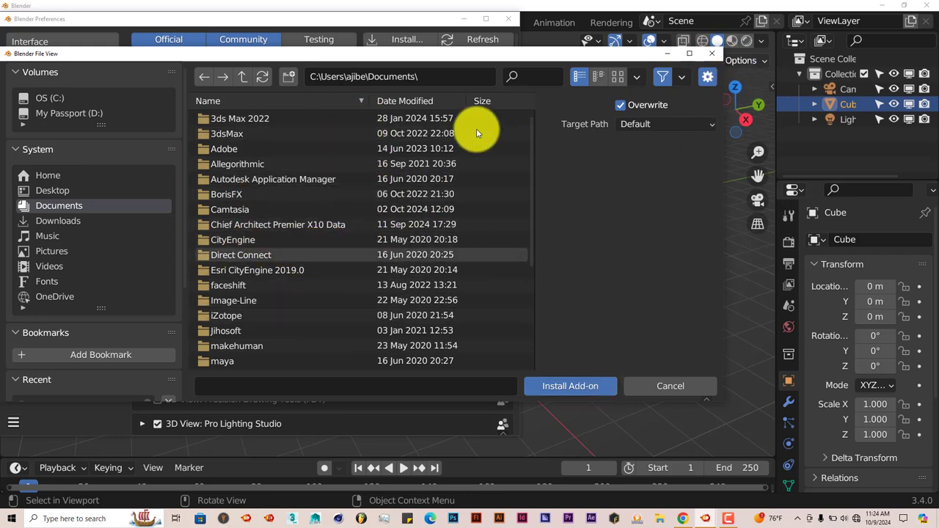
{"action": "left_click", "coordinate": [456, 63]}
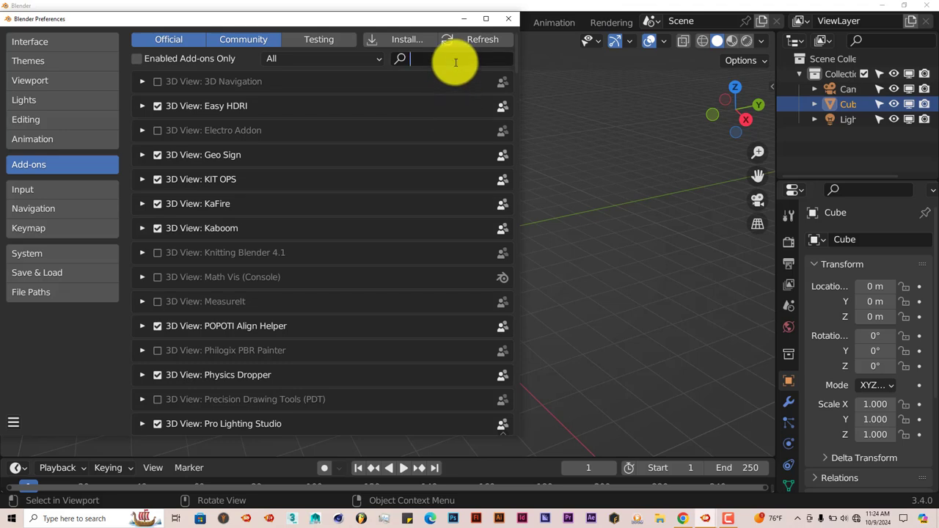
{"action": "type", "text": "aqu"}
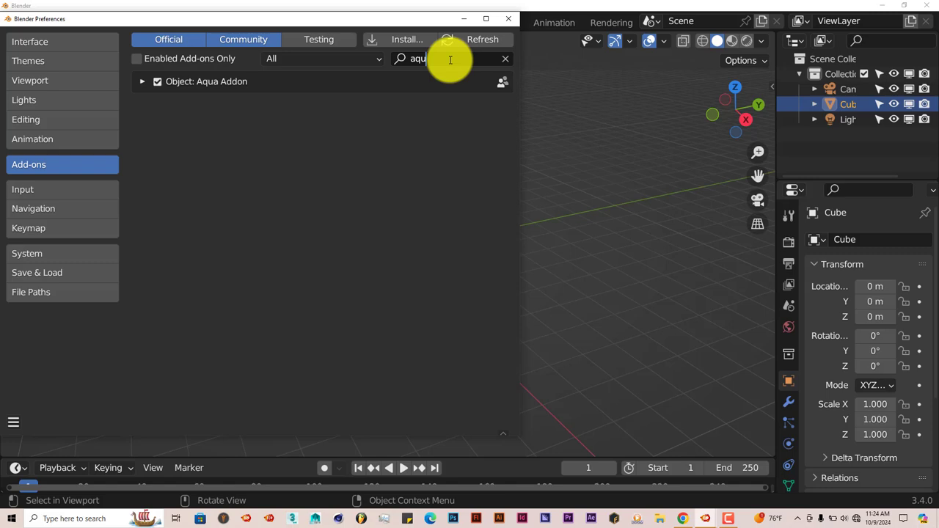
{"action": "left_click", "coordinate": [505, 22]}
Delete the default cube and generate the Aqua ocean setup in the empty scene.
{"action": "middle_click_drag", "start_coordinate": [504, 249], "coordinate": [442, 263]}
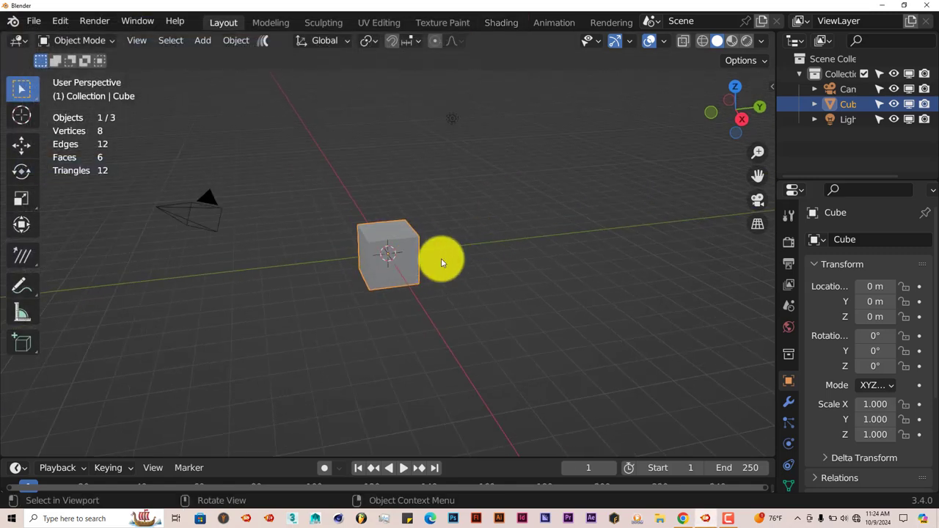
{"action": "key", "text": "Delete"}
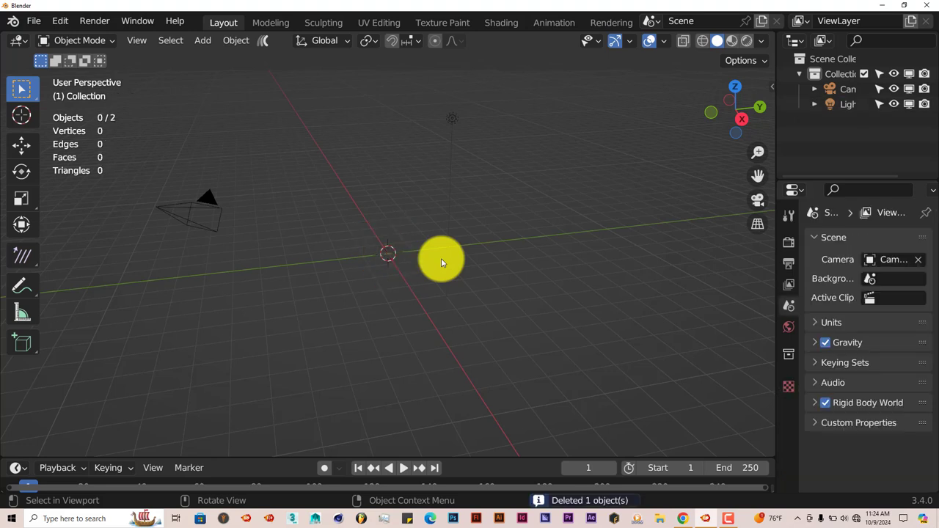
{"action": "left_click", "coordinate": [771, 86]}
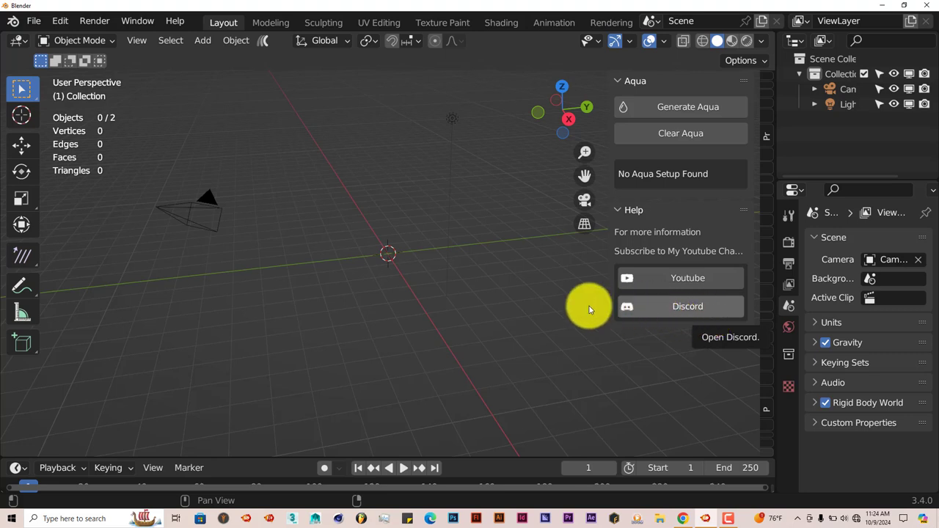
{"action": "left_click", "coordinate": [686, 103]}
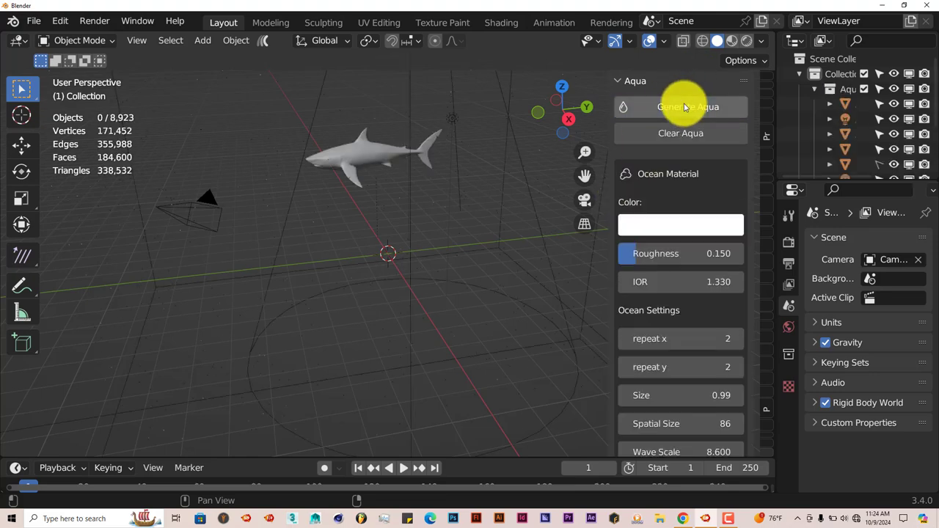
Examine the generated ocean scene from above and below the water surface, including a close view of the shark.
{"action": "middle_click_drag", "start_coordinate": [372, 238], "coordinate": [382, 226]}
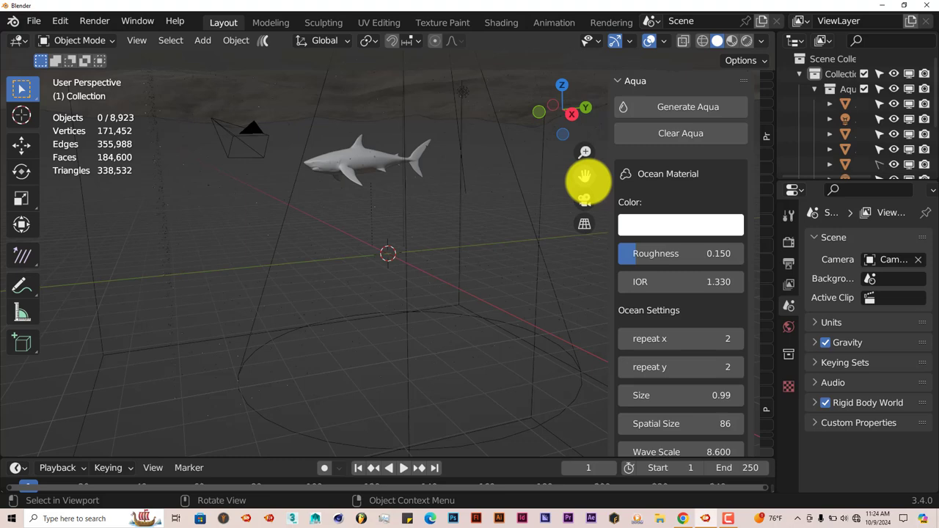
{"action": "left_click_drag", "start_coordinate": [585, 176], "coordinate": [441, 209]}
{"action": "scroll", "coordinate": [421, 214], "scroll_direction": "down", "scroll_amount": 3}
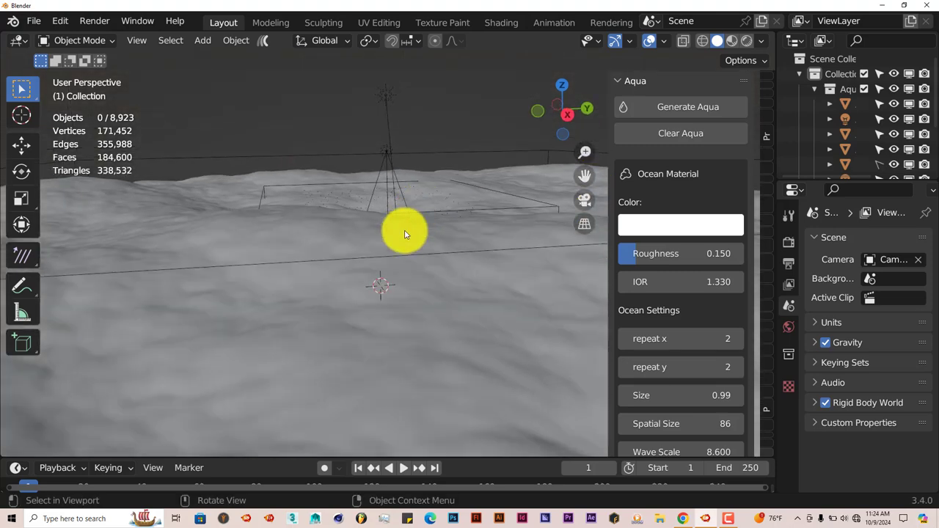
{"action": "scroll", "coordinate": [367, 326], "scroll_direction": "down", "scroll_amount": 3}
{"action": "mouse_move", "coordinate": [372, 323]}
{"action": "middle_mouse_down"}
{"action": "mouse_move", "coordinate": [373, 307]}
{"action": "mouse_move", "coordinate": [362, 320]}
{"action": "mouse_move", "coordinate": [372, 318]}
{"action": "middle_mouse_up"}
{"action": "middle_click_drag", "start_coordinate": [196, 224], "coordinate": [312, 304]}
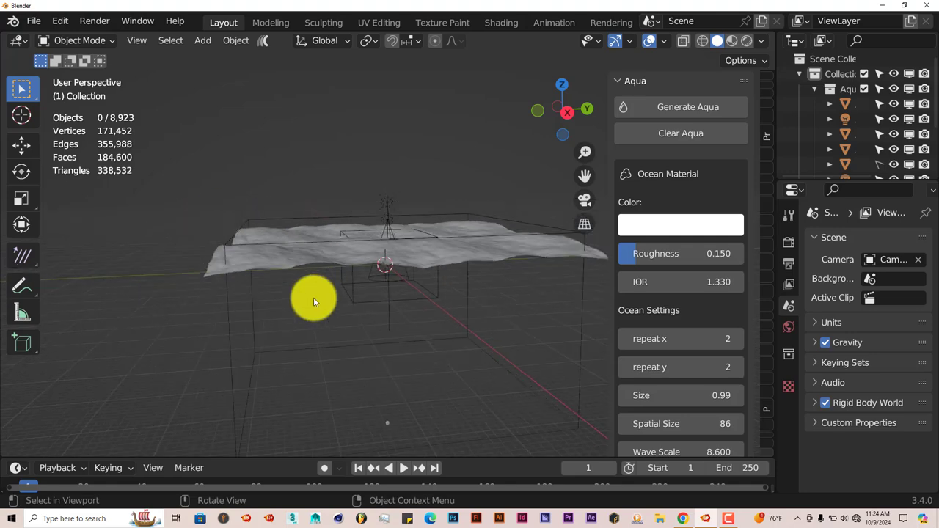
{"action": "middle_click_drag", "start_coordinate": [373, 314], "coordinate": [444, 314]}
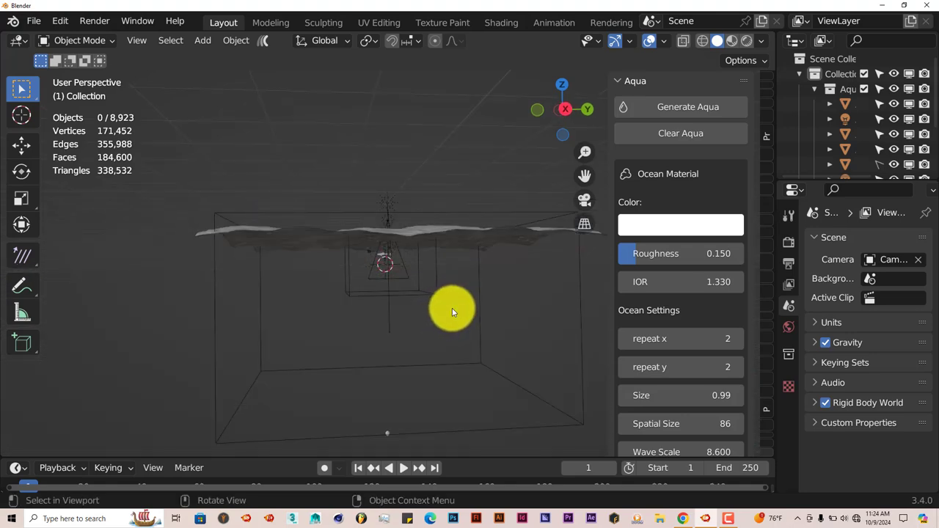
{"action": "scroll", "coordinate": [451, 308], "scroll_direction": "up", "scroll_amount": 3}
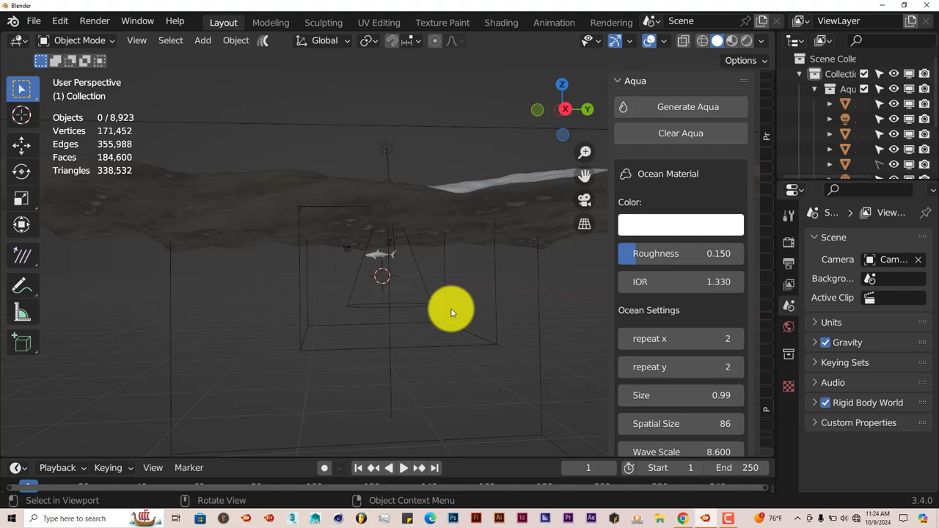
{"action": "middle_click_drag", "start_coordinate": [450, 309], "coordinate": [451, 254]}
{"action": "scroll", "coordinate": [455, 223], "scroll_direction": "up", "scroll_amount": 4}
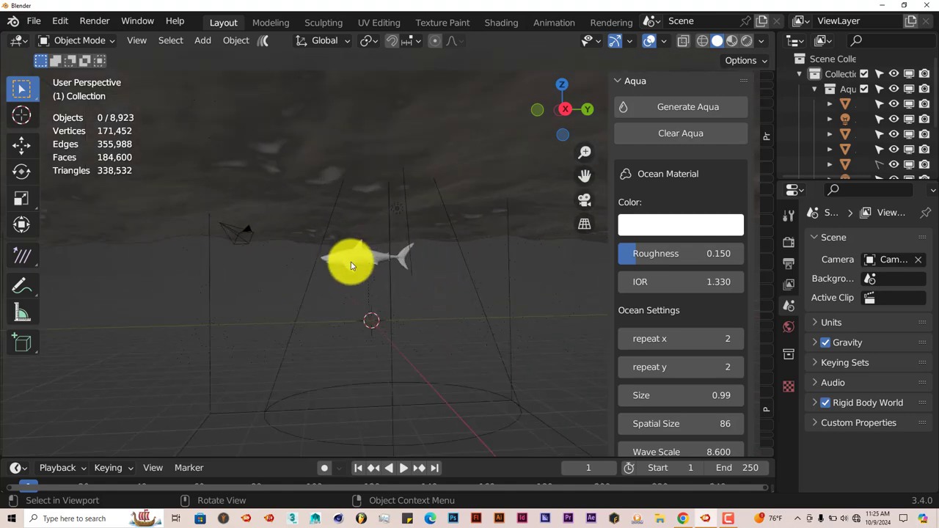
{"action": "scroll", "coordinate": [367, 279], "scroll_direction": "up", "scroll_amount": 3}
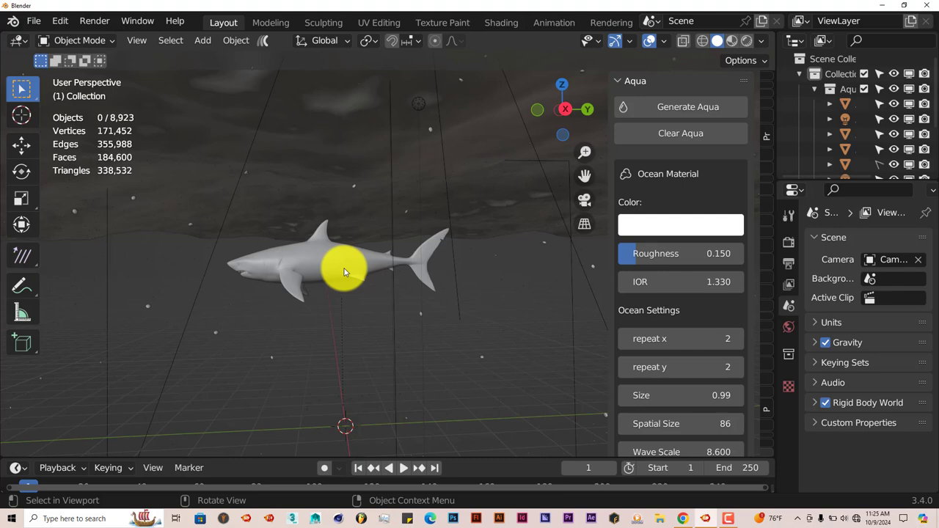
Play the ocean wave animation while viewing the surface from above, stop it, and return to the first frame.
{"action": "scroll", "coordinate": [343, 270], "scroll_direction": "down", "scroll_amount": 3}
{"action": "middle_click_drag", "start_coordinate": [342, 268], "coordinate": [367, 271]}
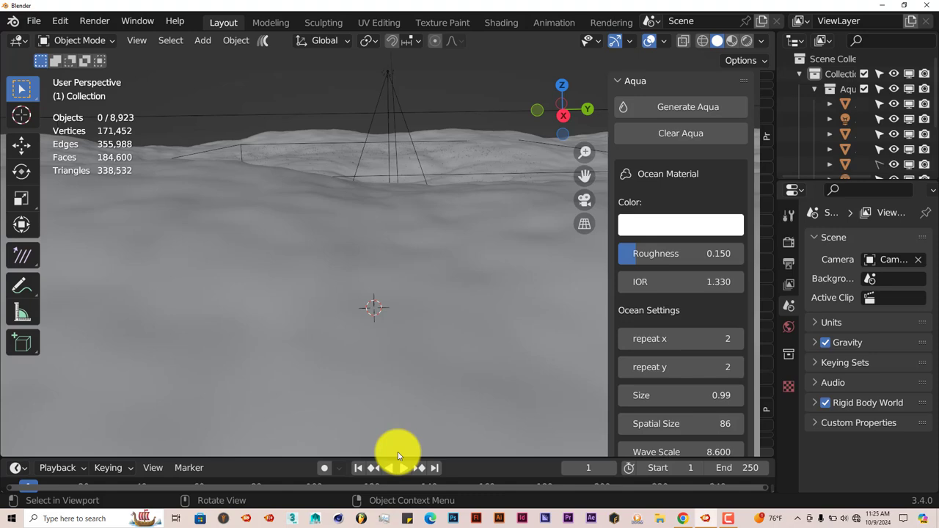
{"action": "left_click", "coordinate": [404, 469]}
{"action": "middle_click_drag", "start_coordinate": [436, 294], "coordinate": [444, 210]}
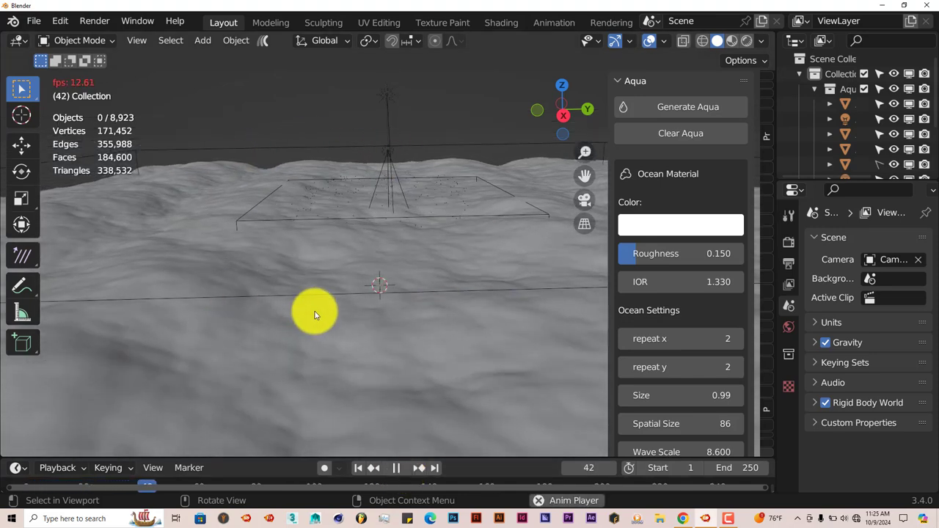
{"action": "left_click", "coordinate": [396, 469]}
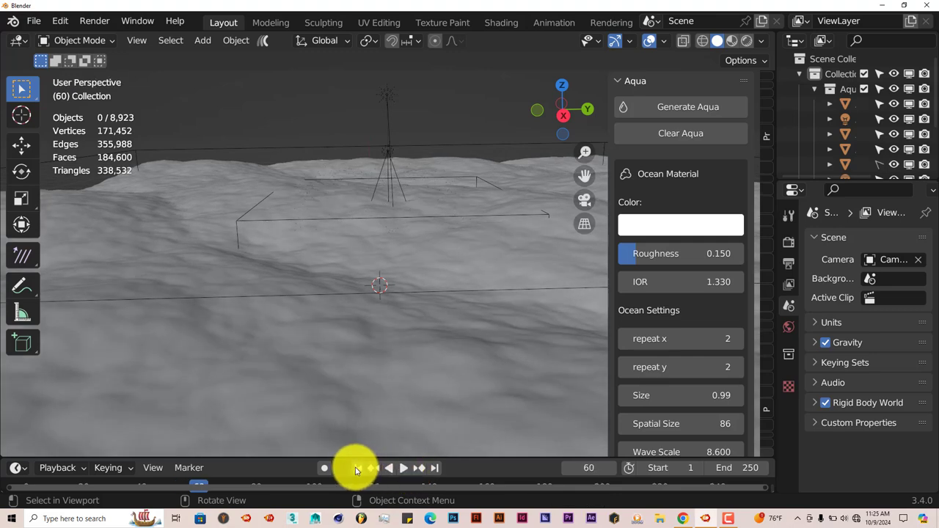
{"action": "left_click", "coordinate": [358, 468]}
{"action": "middle_click_drag", "start_coordinate": [434, 367], "coordinate": [434, 344]}
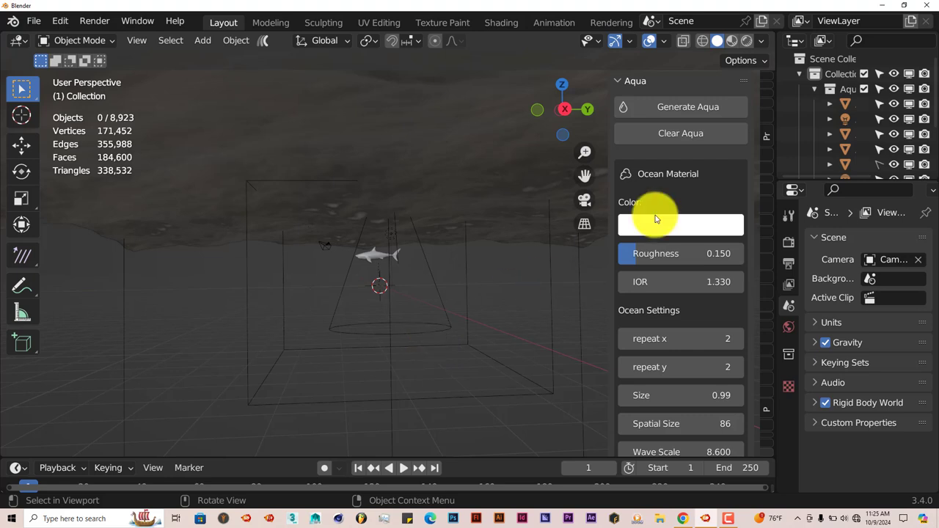
Set the render engine to Cycles with GPU Compute as the device.
{"action": "left_click", "coordinate": [787, 241]}
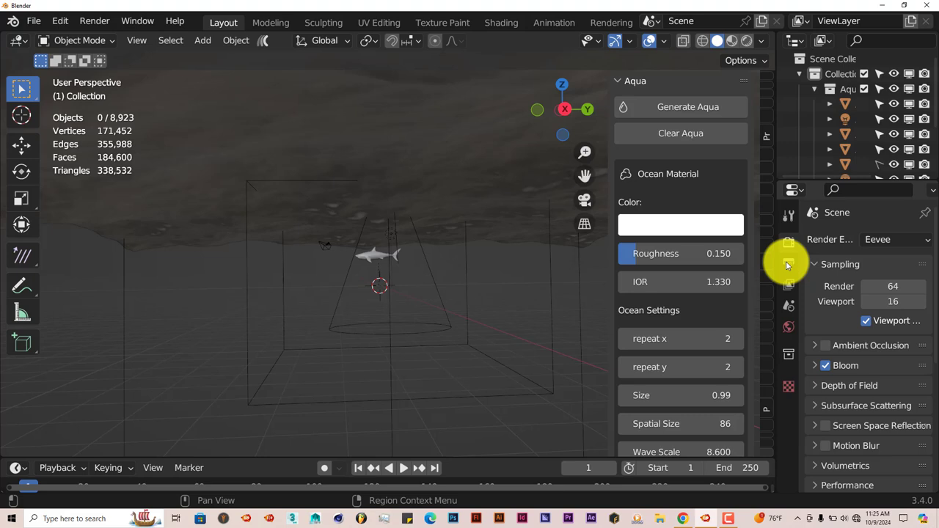
{"action": "left_click", "coordinate": [886, 239]}
{"action": "left_click", "coordinate": [876, 290]}
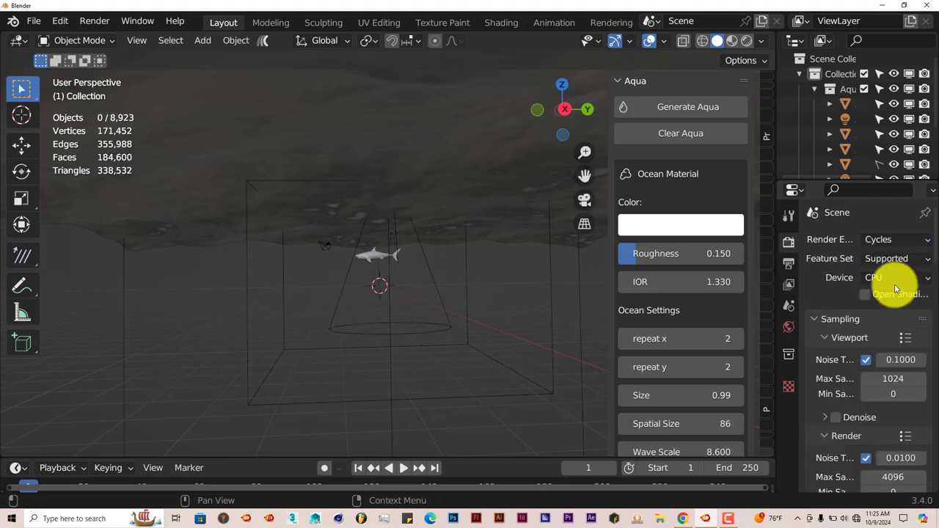
{"action": "left_click", "coordinate": [895, 283]}
{"action": "left_click", "coordinate": [889, 312]}
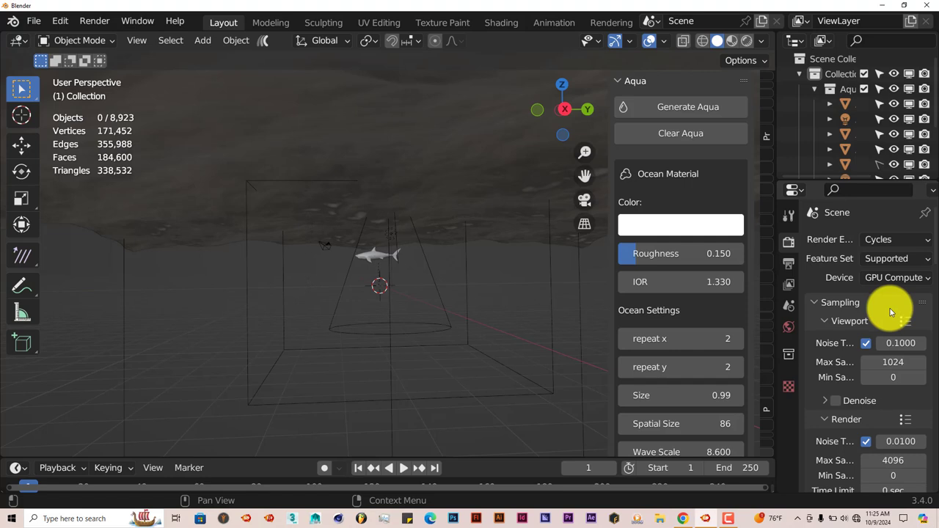
Switch the viewport to rendered shading and inspect the ocean volume from outside and underwater.
{"action": "left_click", "coordinate": [750, 44]}
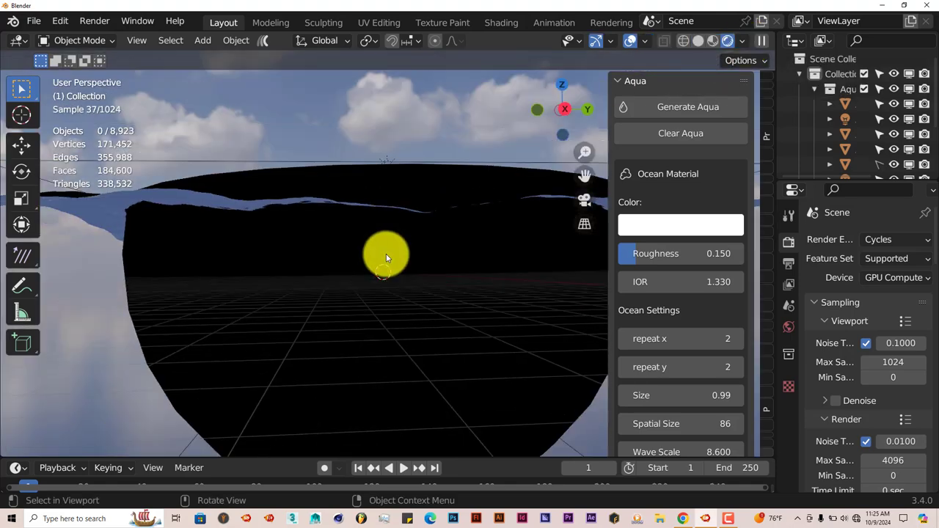
{"action": "middle_click_drag", "start_coordinate": [386, 254], "coordinate": [358, 266]}
{"action": "scroll", "coordinate": [358, 266], "scroll_direction": "down", "scroll_amount": 4}
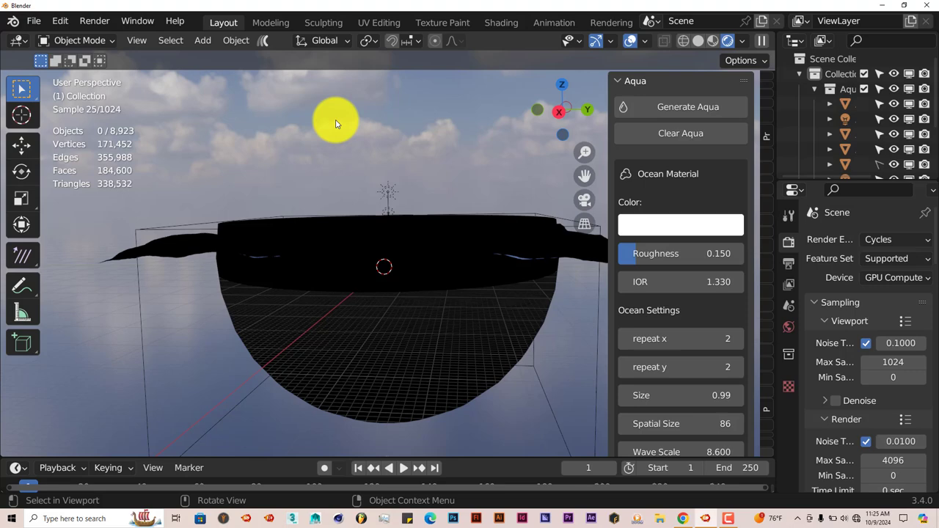
{"action": "middle_click_drag", "start_coordinate": [331, 180], "coordinate": [359, 173]}
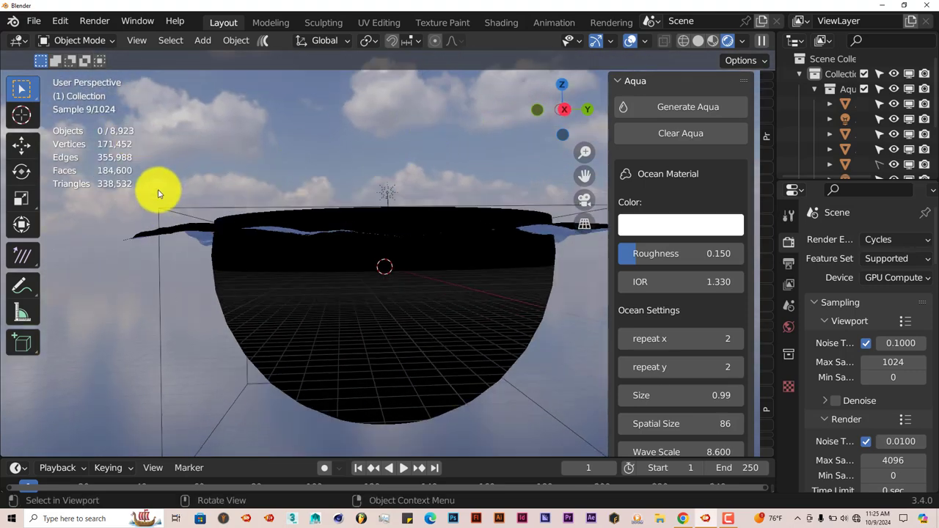
{"action": "scroll", "coordinate": [346, 354], "scroll_direction": "up", "scroll_amount": 1}
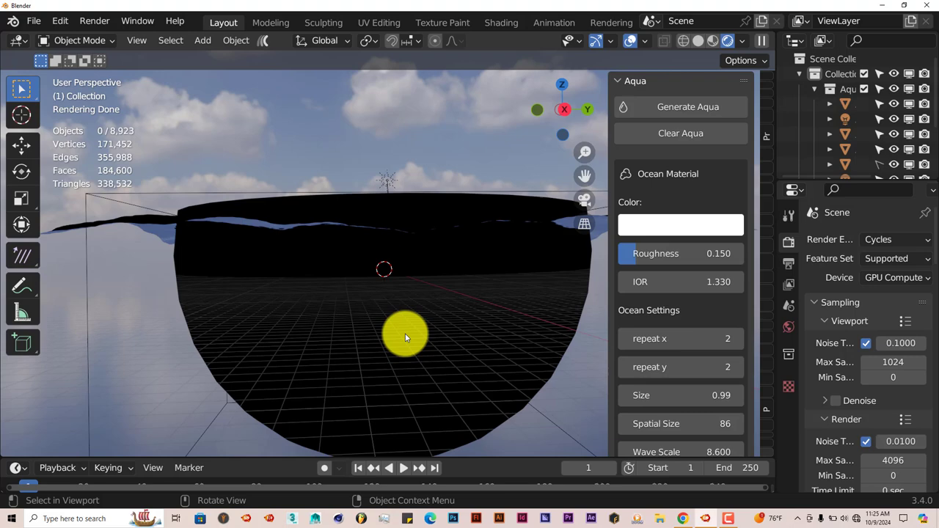
{"action": "scroll", "coordinate": [405, 338], "scroll_direction": "up", "scroll_amount": 5}
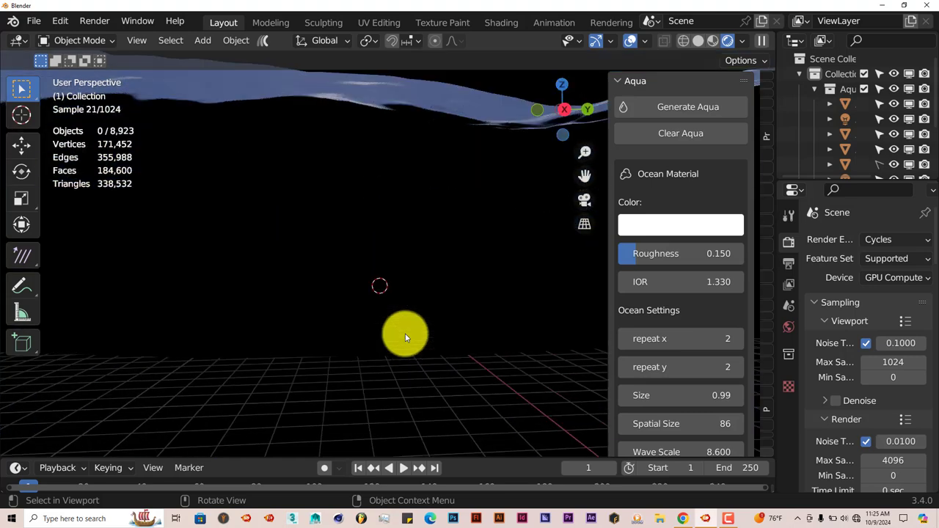
{"action": "scroll", "coordinate": [379, 257], "scroll_direction": "down", "scroll_amount": 6}
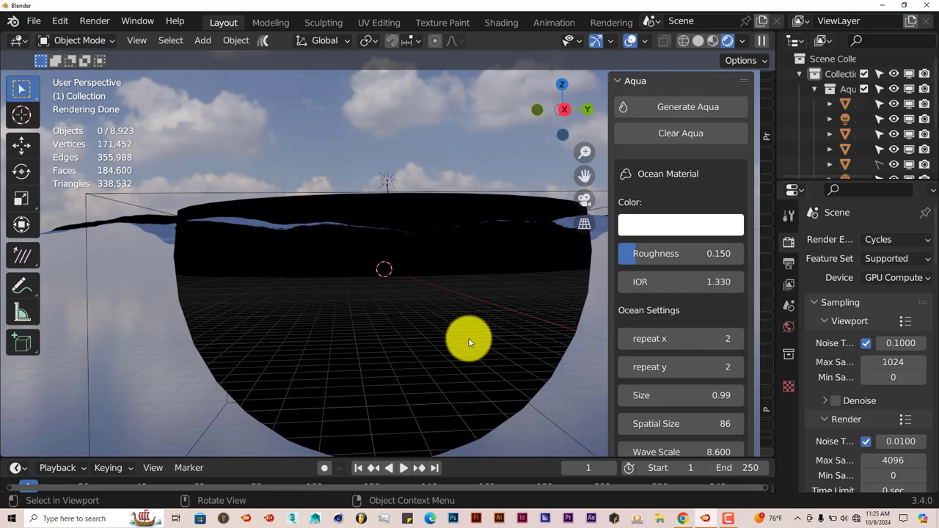
{"action": "scroll", "coordinate": [470, 343], "scroll_direction": "up", "scroll_amount": 5}
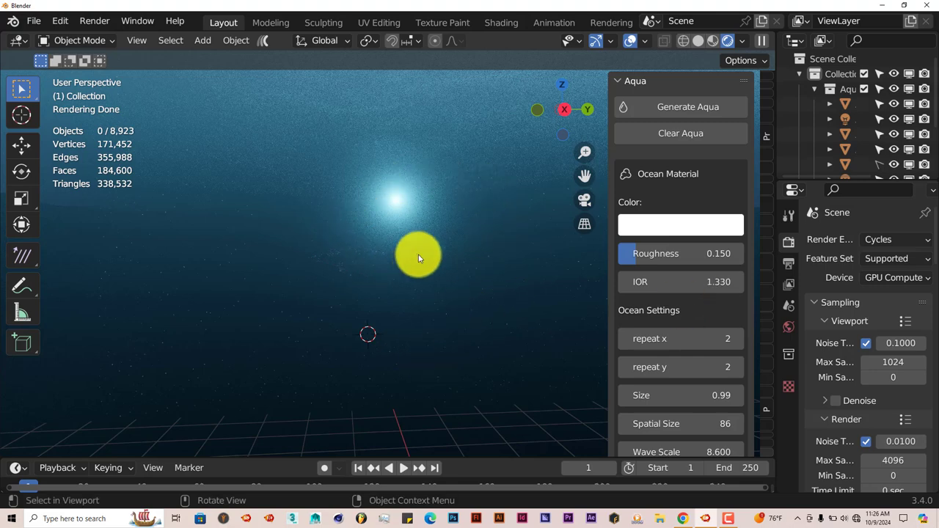
Try an ocean material roughness of 0.648 and undo the change.
{"action": "left_click", "coordinate": [696, 231]}
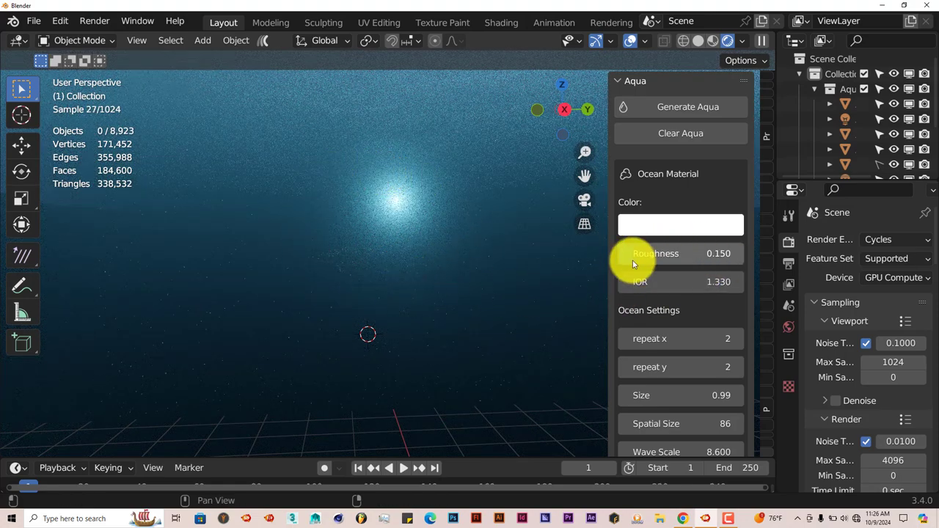
{"action": "left_click_drag", "start_coordinate": [420, 260], "coordinate": [474, 262]}
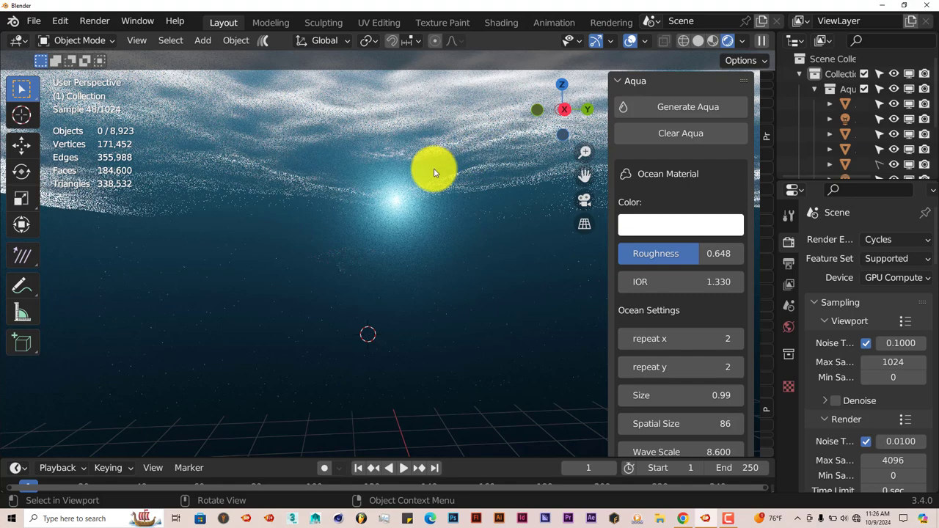
{"action": "key", "text": "ctrl+z"}
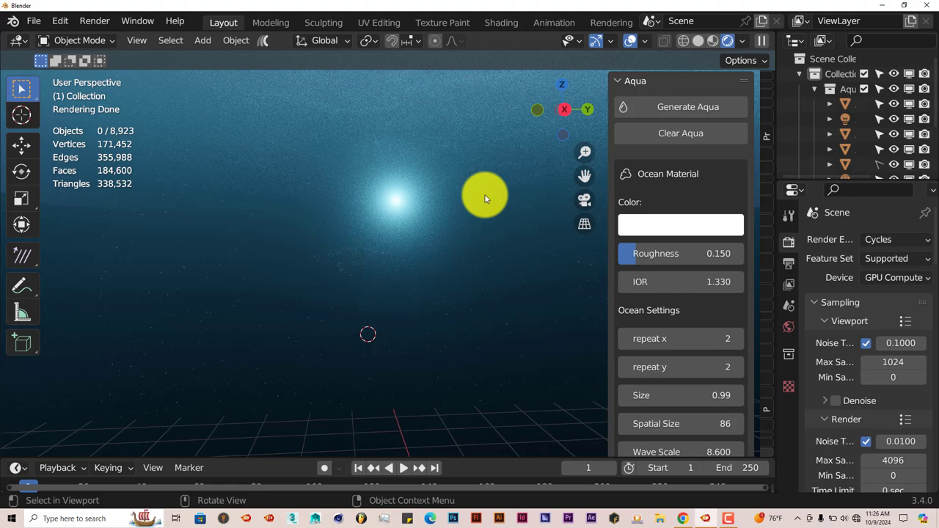
Select the Aqua Sun light above the ocean and open its light settings.
{"action": "middle_click_drag", "start_coordinate": [485, 198], "coordinate": [377, 165]}
{"action": "left_click", "coordinate": [389, 169]}
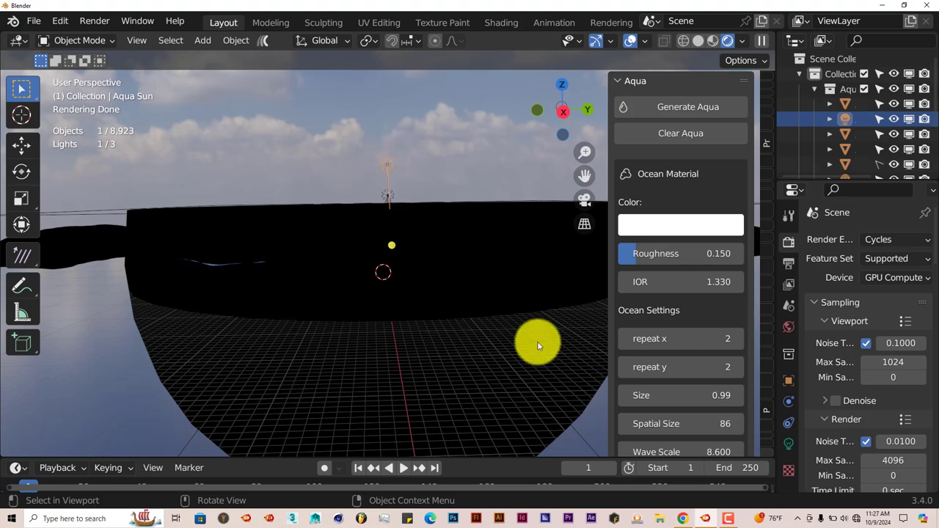
{"action": "left_click", "coordinate": [790, 443]}
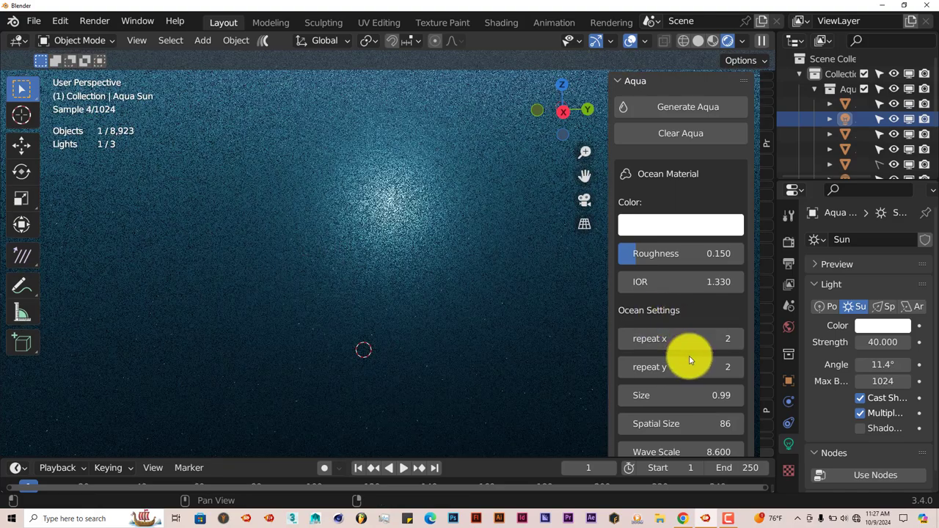
Set the sun color in the Aqua lighting settings to pale yellow.
{"action": "scroll", "coordinate": [678, 378], "scroll_direction": "down", "scroll_amount": 2}
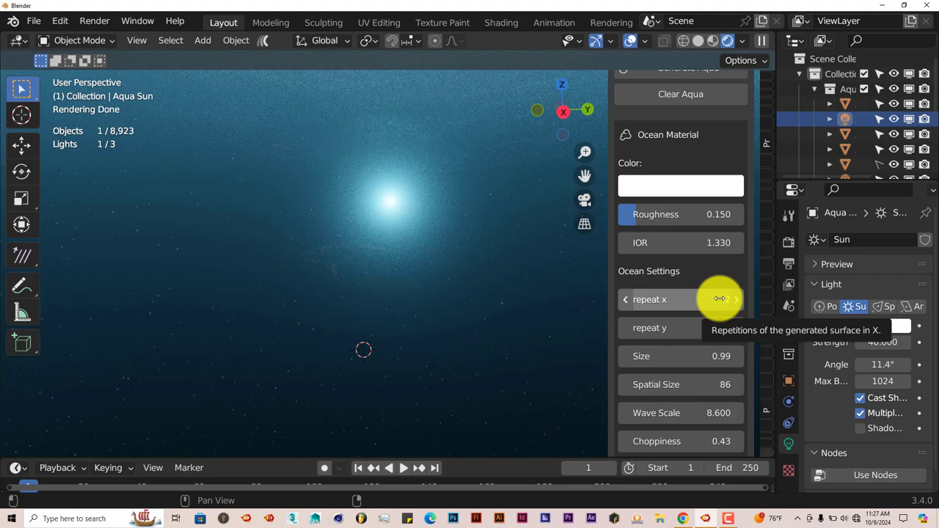
{"action": "scroll", "coordinate": [697, 374], "scroll_direction": "down", "scroll_amount": 2}
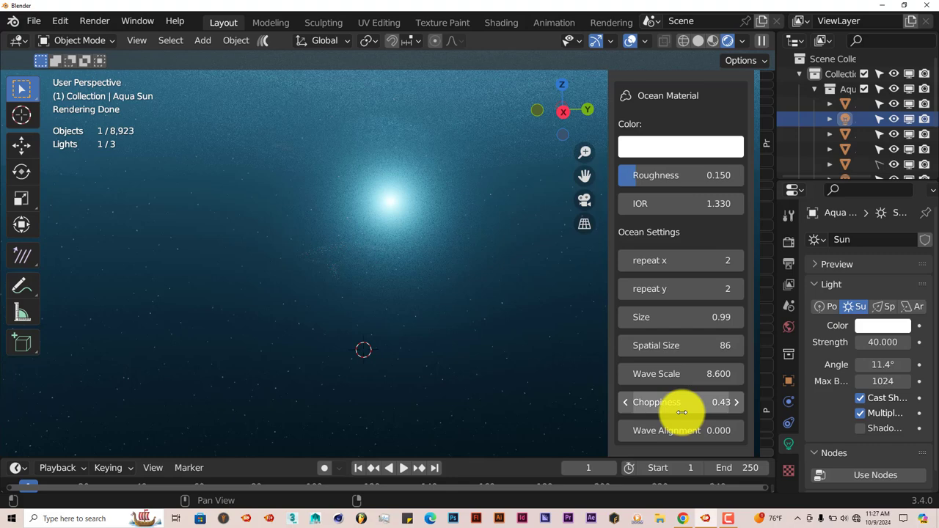
{"action": "scroll", "coordinate": [682, 407], "scroll_direction": "down", "scroll_amount": 1}
{"action": "scroll", "coordinate": [682, 411], "scroll_direction": "down", "scroll_amount": 1}
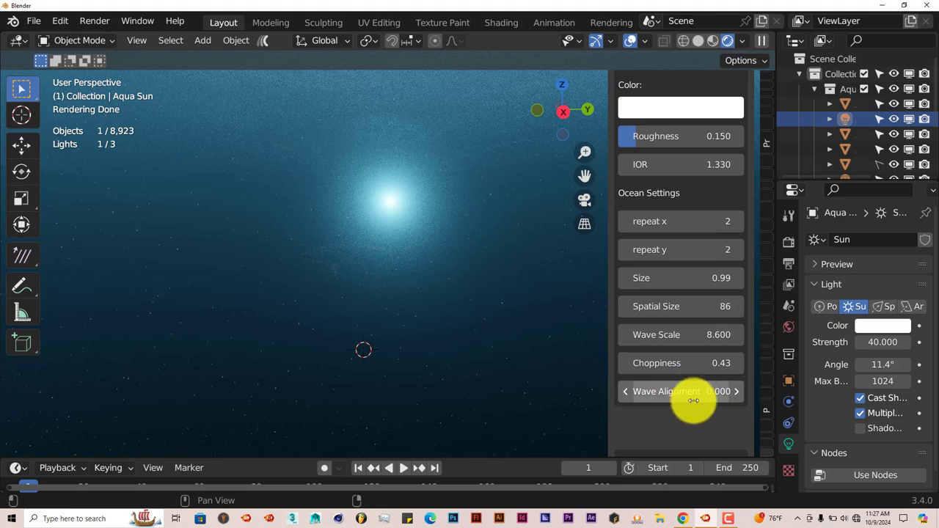
{"action": "scroll", "coordinate": [692, 400], "scroll_direction": "down", "scroll_amount": 2}
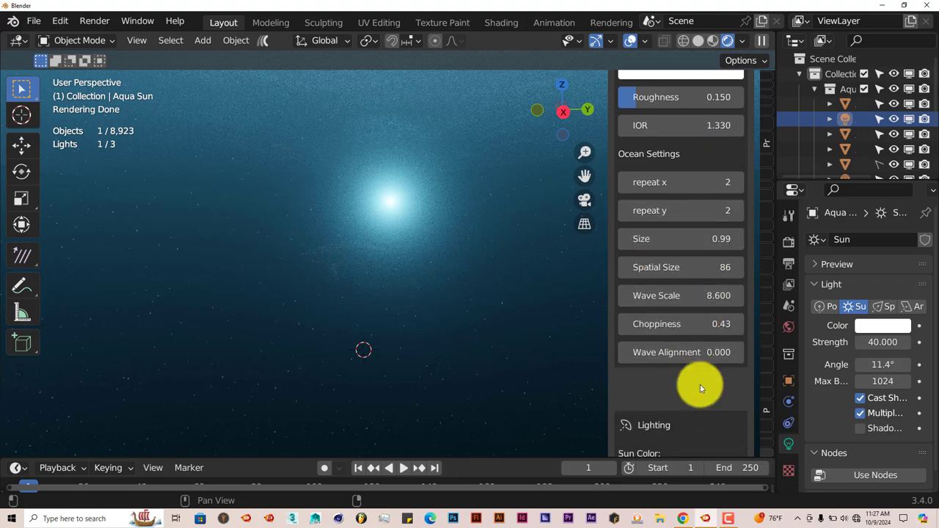
{"action": "scroll", "coordinate": [700, 384], "scroll_direction": "down", "scroll_amount": 5}
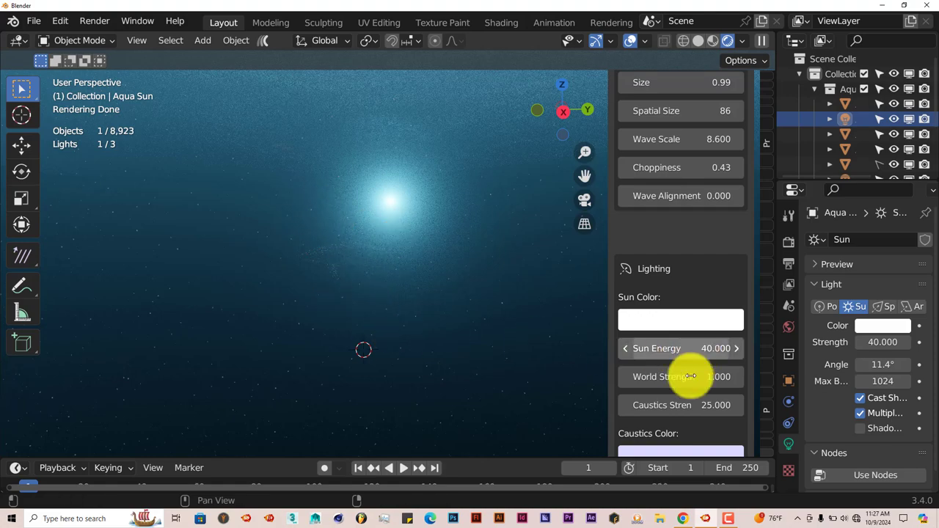
{"action": "left_click", "coordinate": [665, 327]}
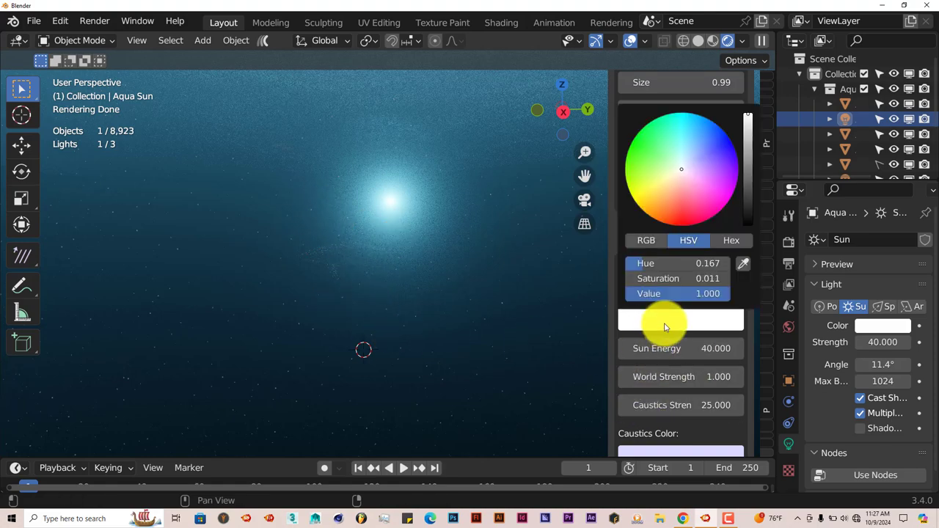
{"action": "left_click", "coordinate": [669, 178]}
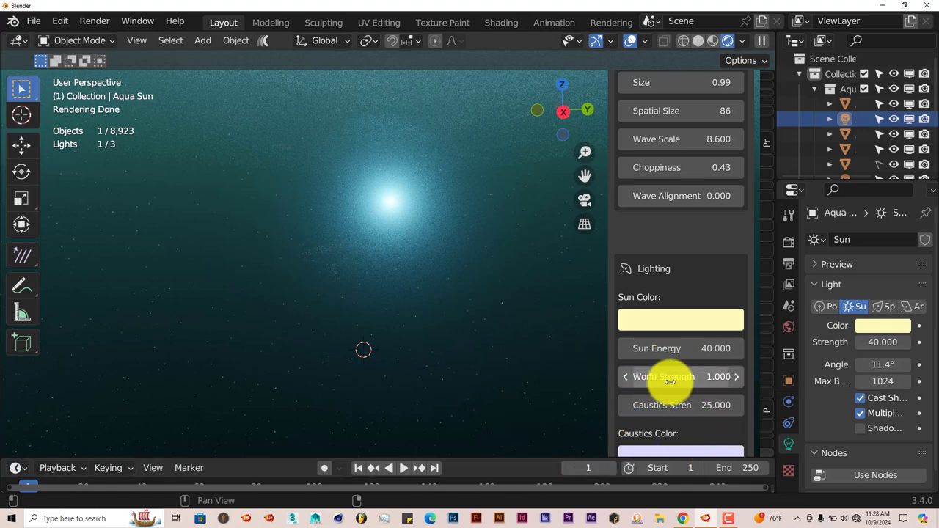
Try a world strength of 10 on the sky and undo the change.
{"action": "scroll", "coordinate": [400, 312], "scroll_direction": "down", "scroll_amount": 3}
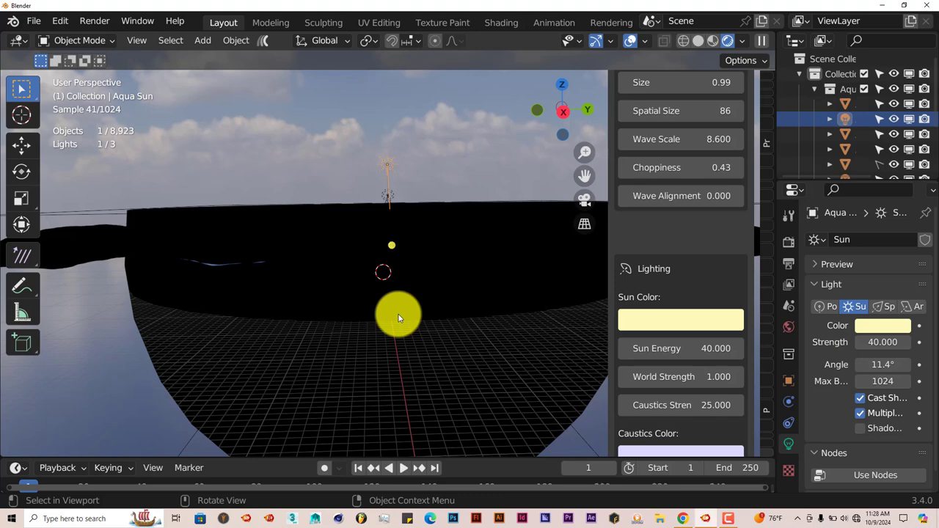
{"action": "middle_click_drag", "start_coordinate": [398, 318], "coordinate": [357, 150]}
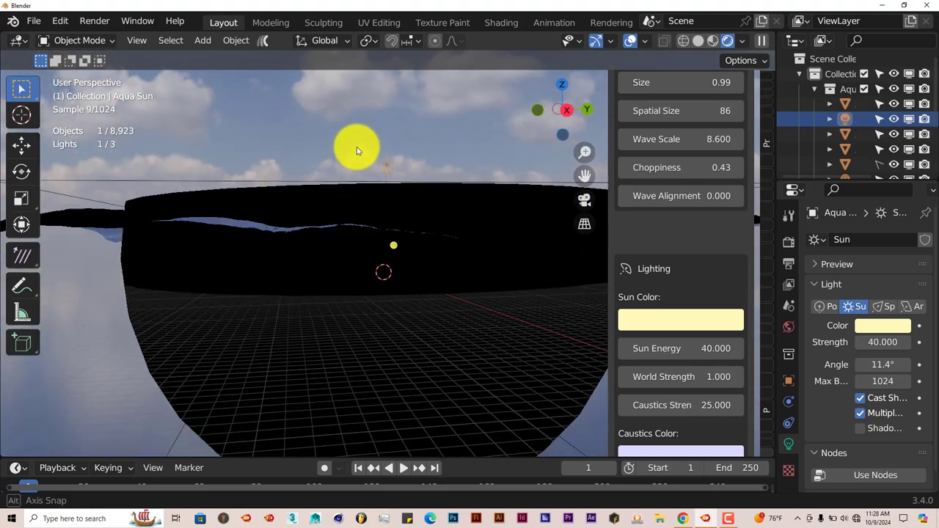
{"action": "left_click", "coordinate": [671, 381]}
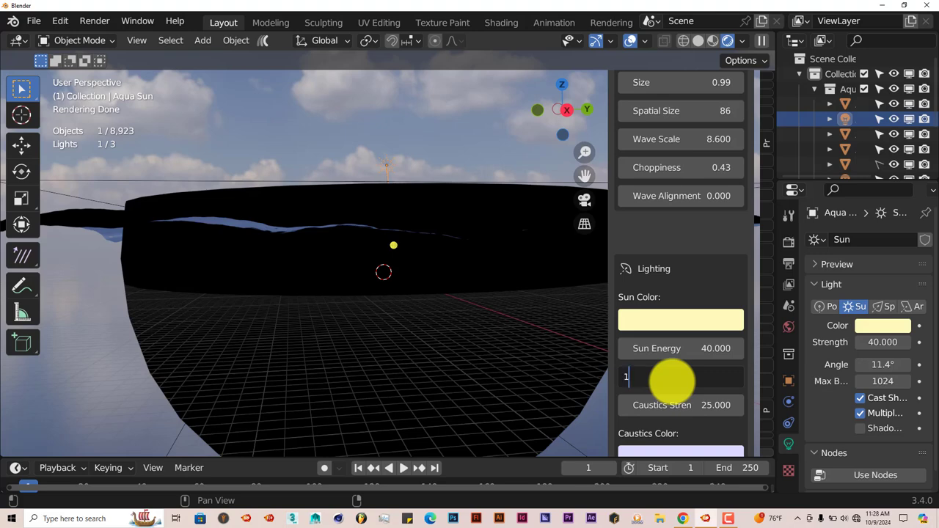
{"action": "type", "text": "10"}
{"action": "key", "text": "Return"}
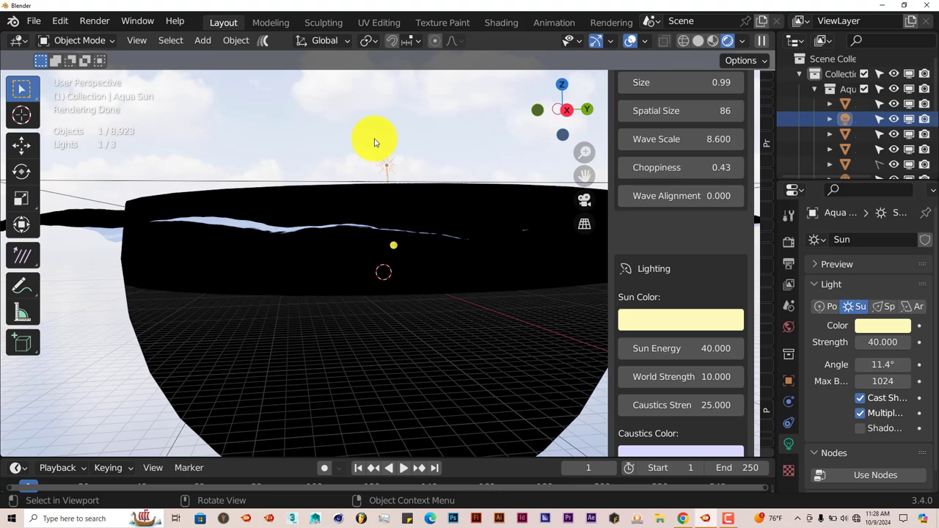
{"action": "key", "text": "ctrl+z"}
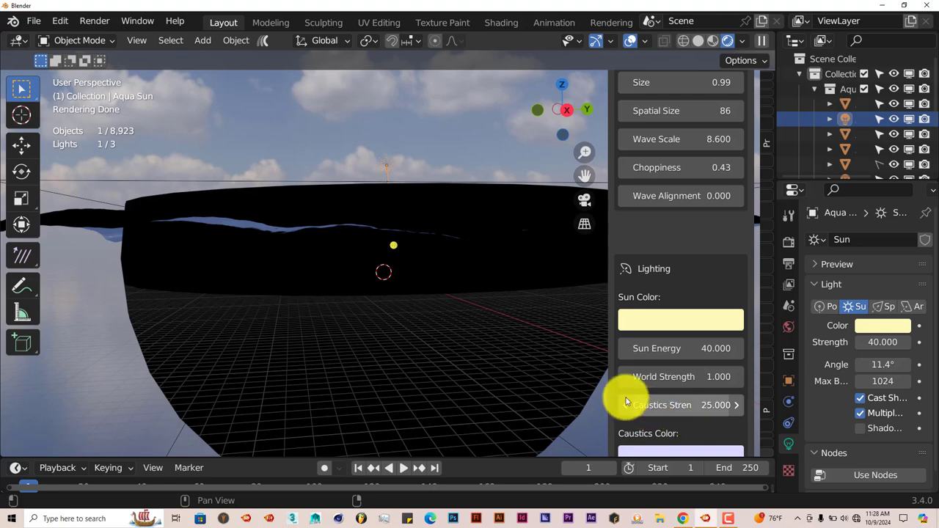
Widen the Aqua sidebar and set the caustics color to pale blue, after trying red and bright green.
{"action": "left_click_drag", "start_coordinate": [606, 386], "coordinate": [573, 386]}
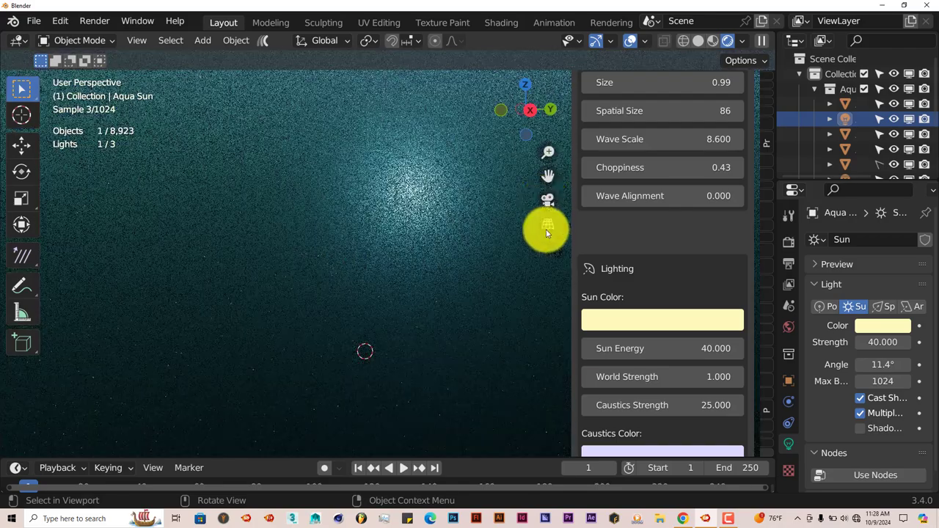
{"action": "left_click_drag", "start_coordinate": [547, 177], "coordinate": [365, 267]}
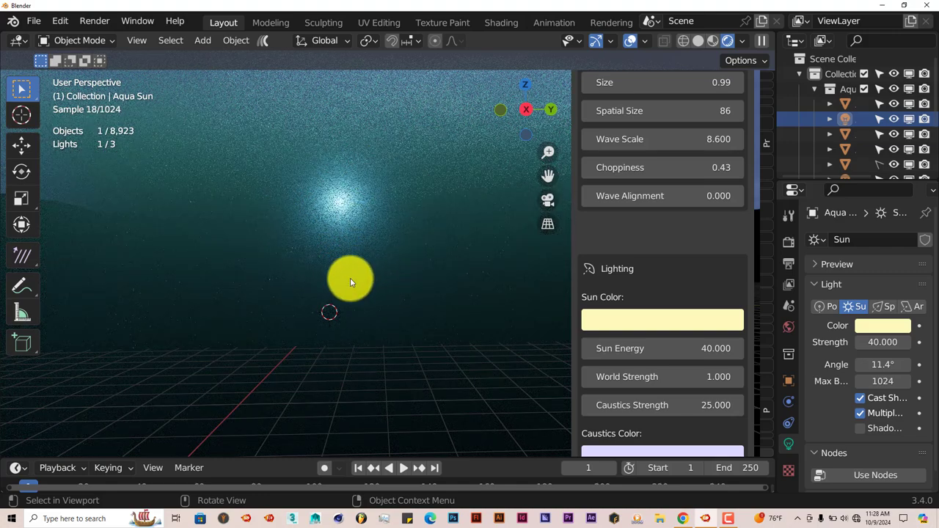
{"action": "scroll", "coordinate": [662, 403], "scroll_direction": "down", "scroll_amount": 3}
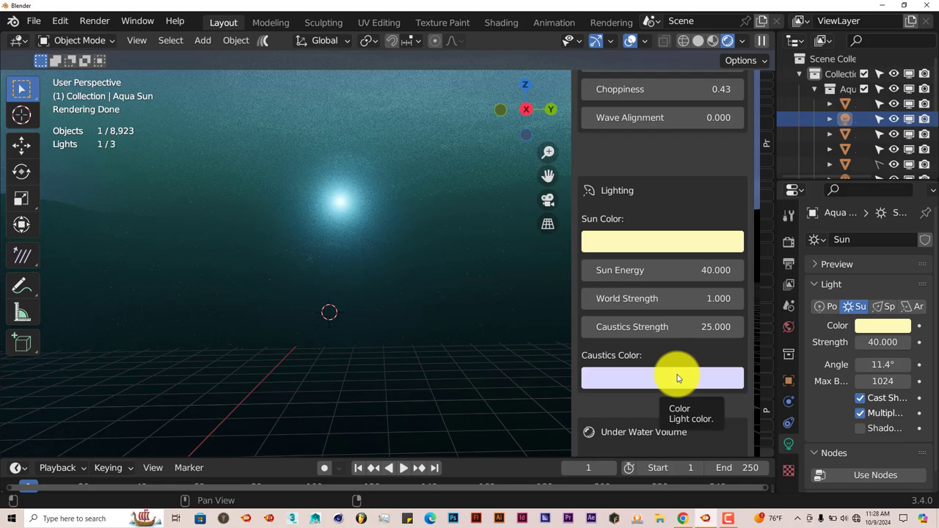
{"action": "left_click", "coordinate": [678, 378]}
{"action": "left_click", "coordinate": [650, 272]}
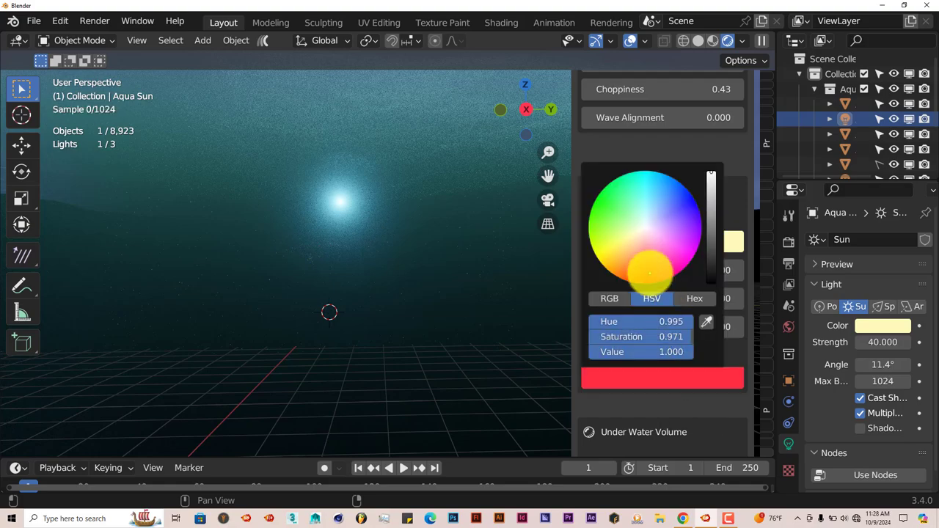
{"action": "left_click", "coordinate": [602, 209]}
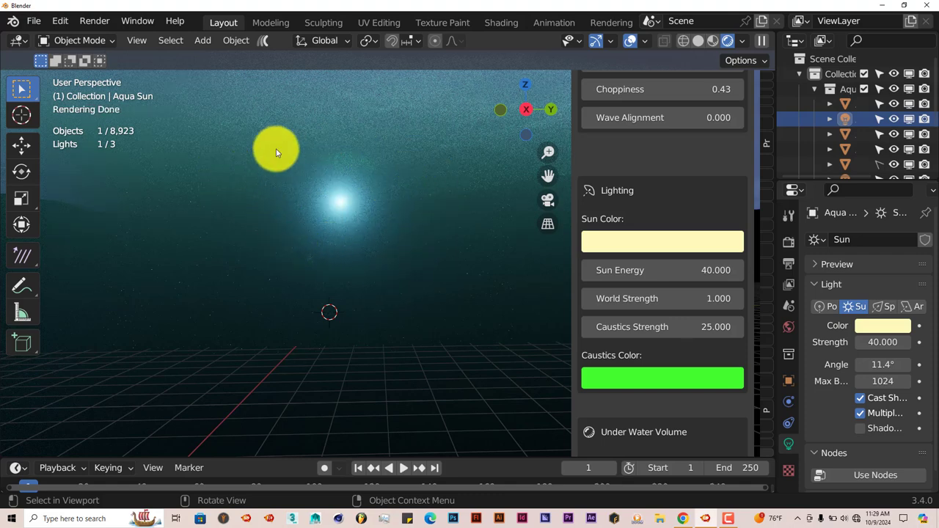
{"action": "left_click", "coordinate": [656, 376]}
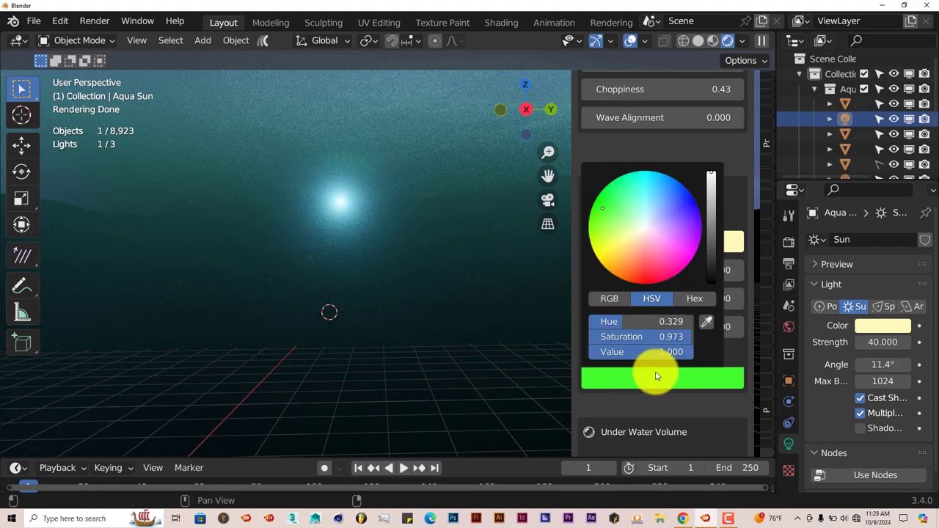
{"action": "left_click", "coordinate": [652, 217]}
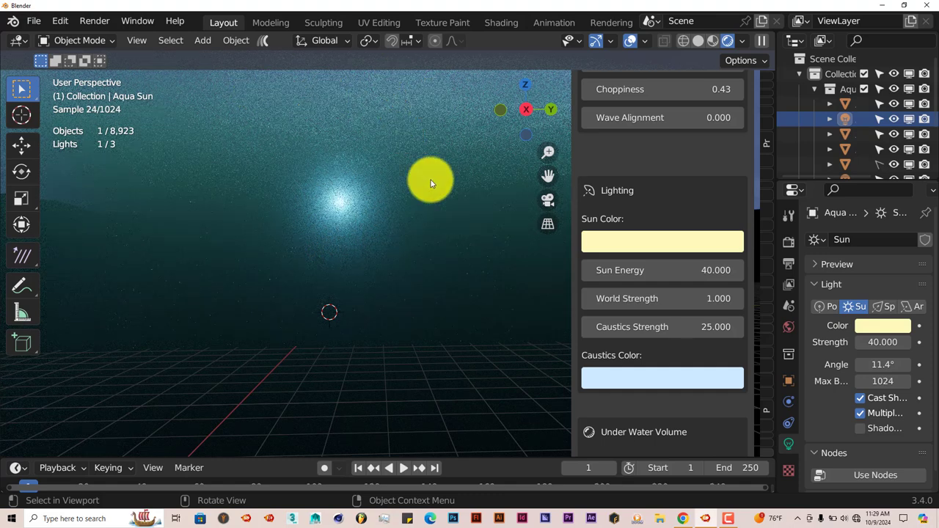
Look over the underwater volume settings and set the water particle count to 20000.
{"action": "scroll", "coordinate": [636, 360], "scroll_direction": "down", "scroll_amount": 2}
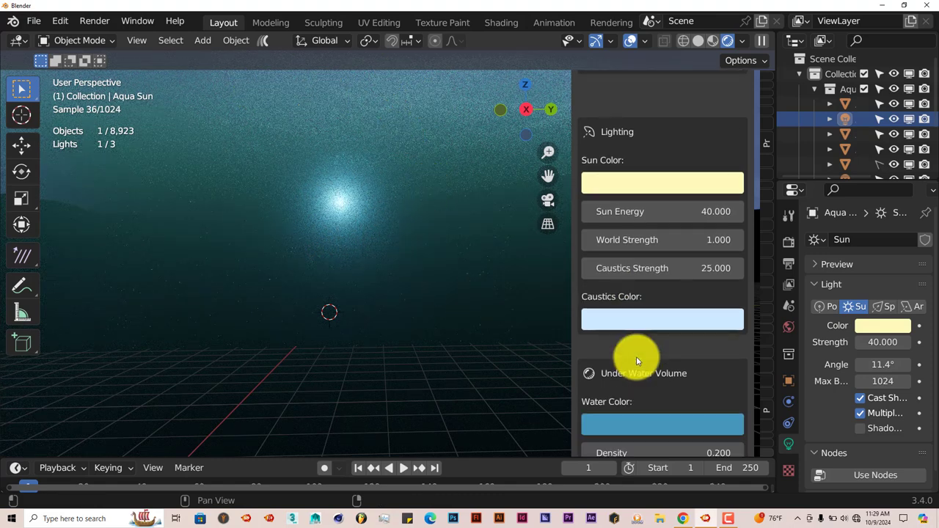
{"action": "scroll", "coordinate": [636, 367], "scroll_direction": "down", "scroll_amount": 3}
{"action": "scroll", "coordinate": [688, 308], "scroll_direction": "down", "scroll_amount": 3}
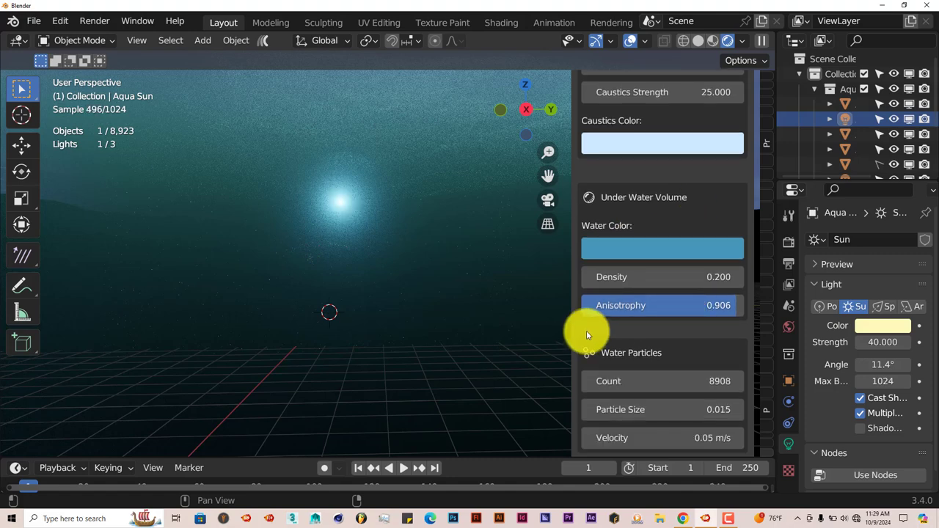
{"action": "left_click", "coordinate": [641, 248]}
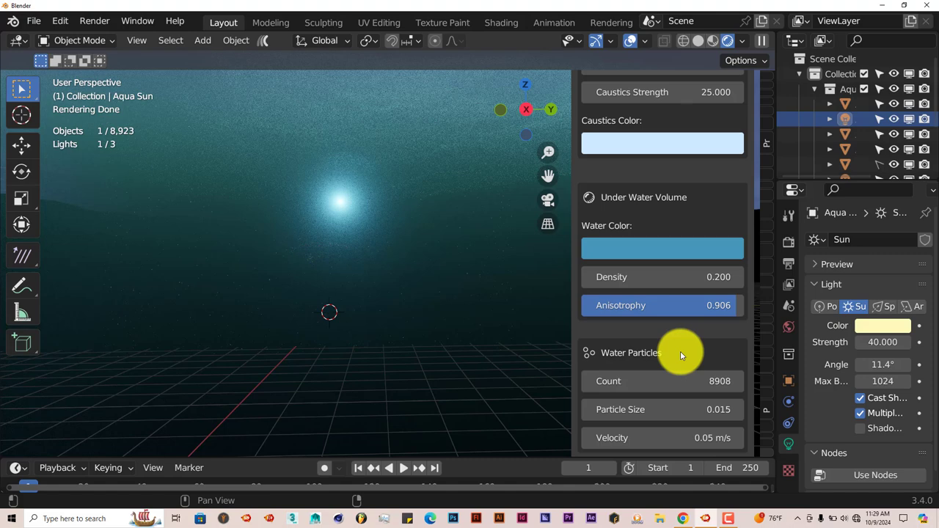
{"action": "scroll", "coordinate": [681, 371], "scroll_direction": "down", "scroll_amount": 3}
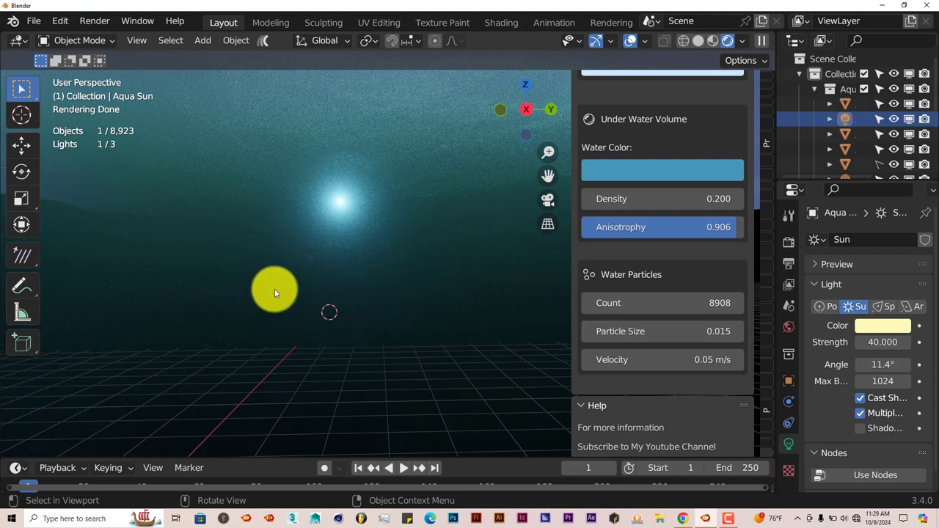
{"action": "left_click", "coordinate": [663, 303]}
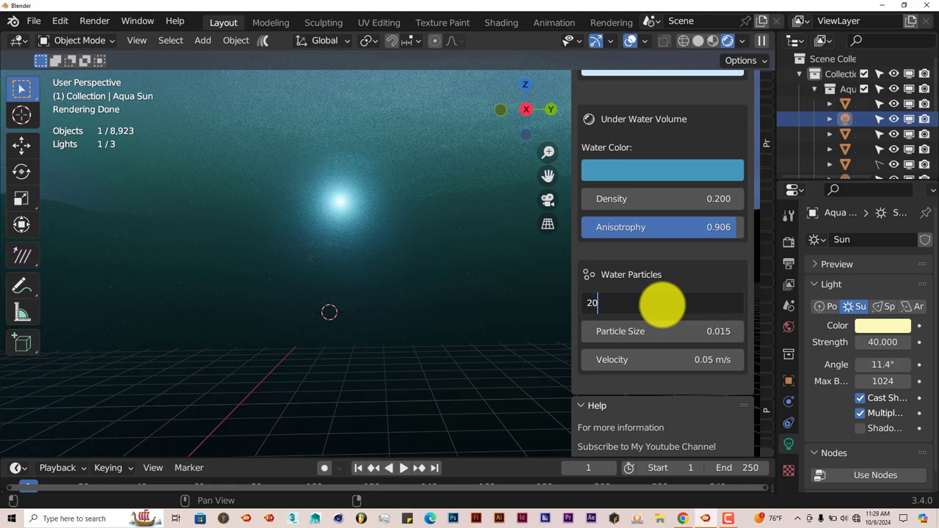
{"action": "key", "text": "Return"}
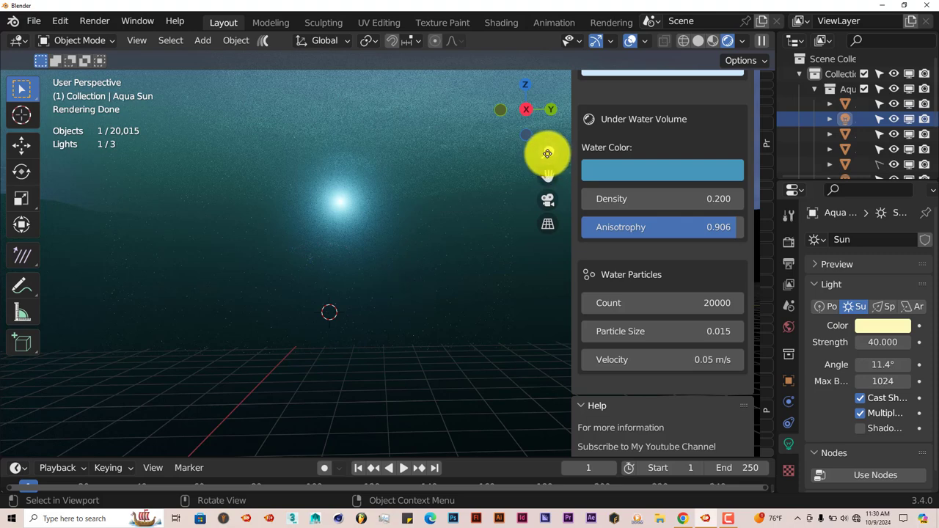
Switch the viewport to solid shading and select the small particle icosphere below the ocean volume.
{"action": "left_click", "coordinate": [698, 42]}
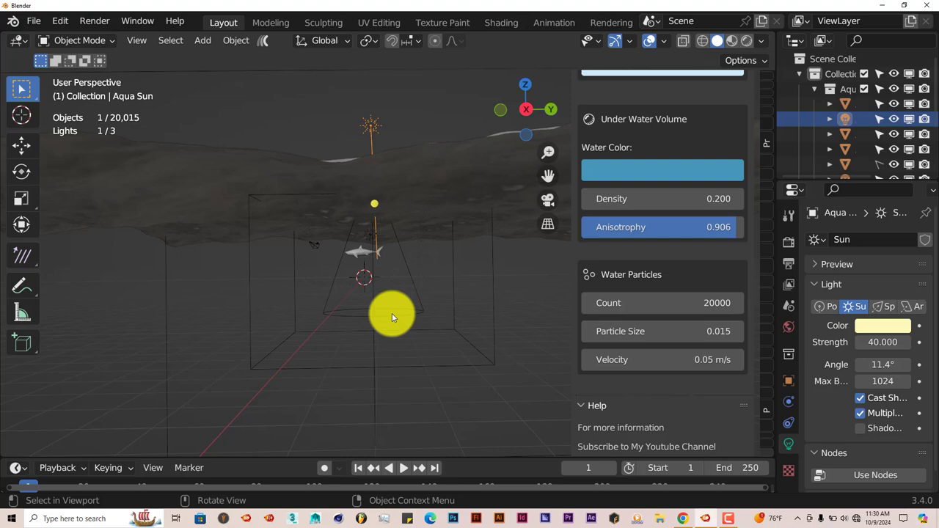
{"action": "middle_click_drag", "start_coordinate": [394, 342], "coordinate": [433, 329]}
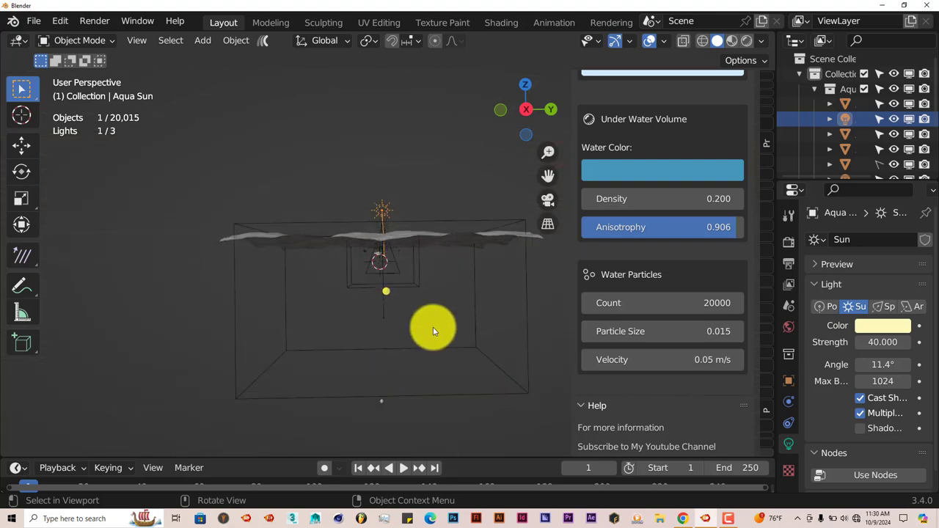
{"action": "left_click_drag", "start_coordinate": [548, 147], "coordinate": [384, 379]}
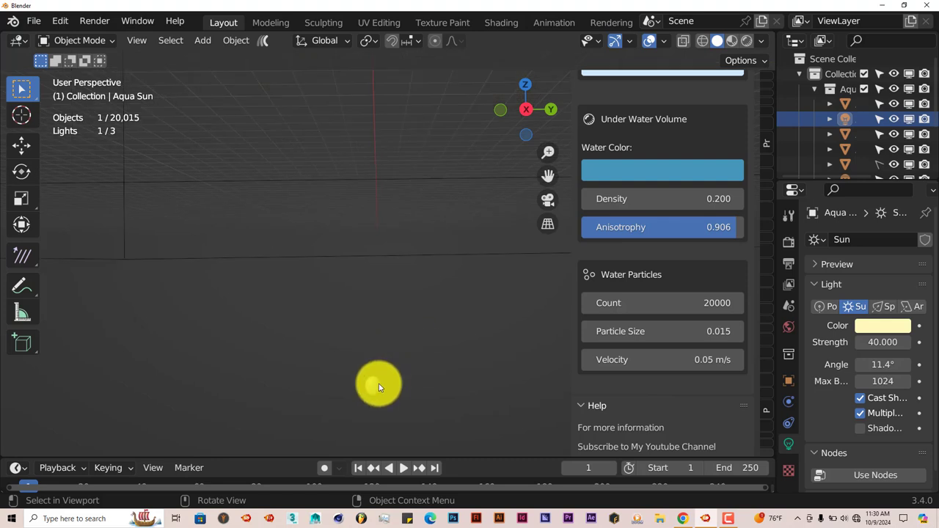
{"action": "left_click", "coordinate": [375, 383]}
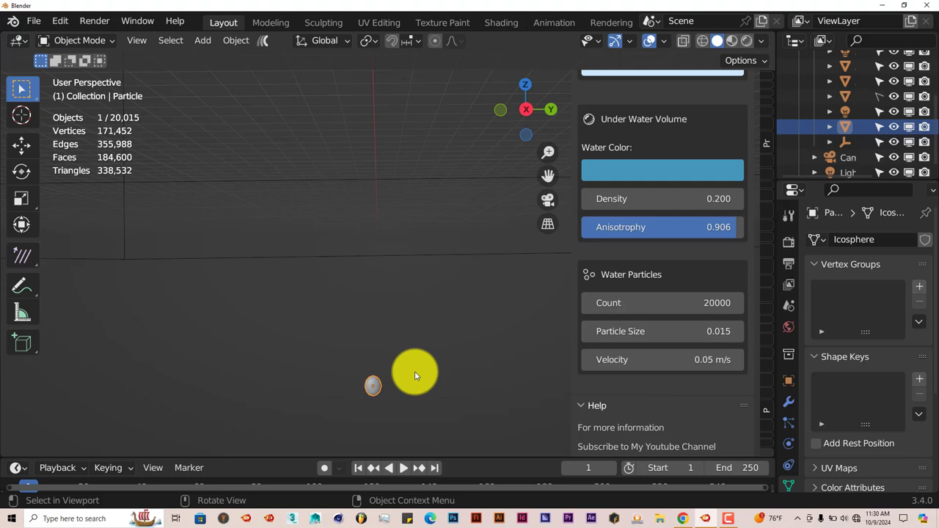
Set the water particle size to 10.
{"action": "scroll", "coordinate": [415, 371], "scroll_direction": "down", "scroll_amount": 4}
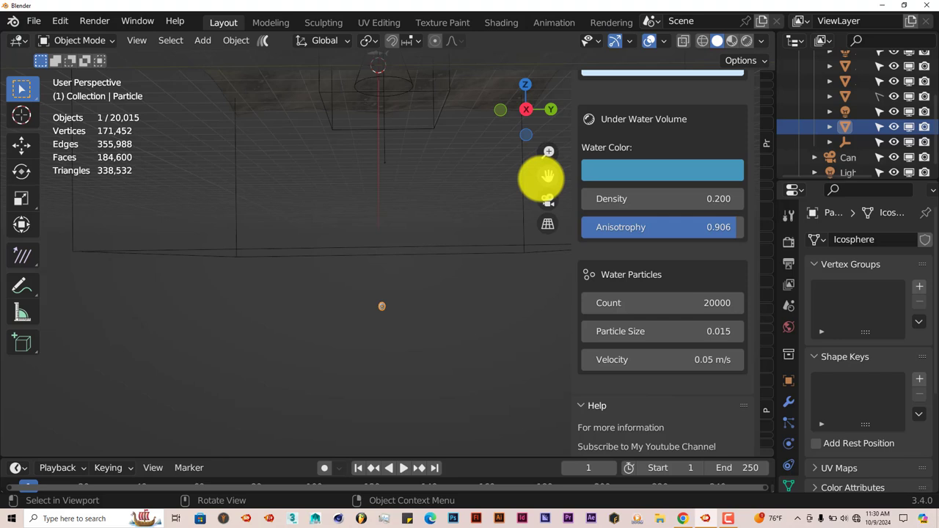
{"action": "left_click_drag", "start_coordinate": [547, 176], "coordinate": [518, 230]}
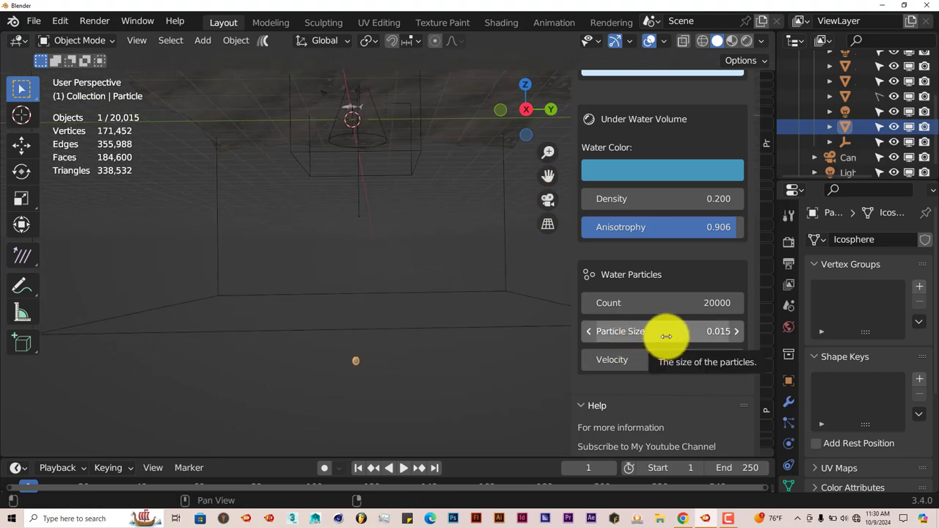
{"action": "left_click", "coordinate": [667, 332]}
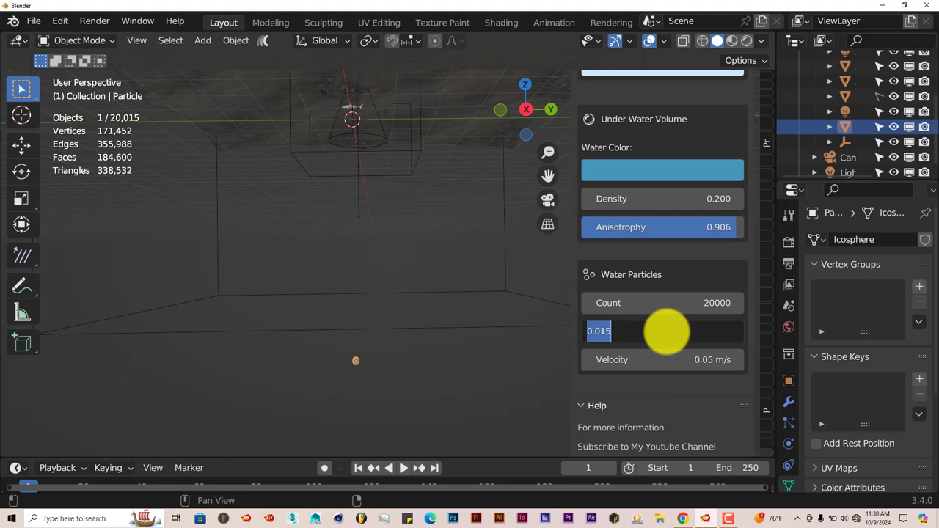
{"action": "type", "text": "10"}
{"action": "key", "text": "Return"}
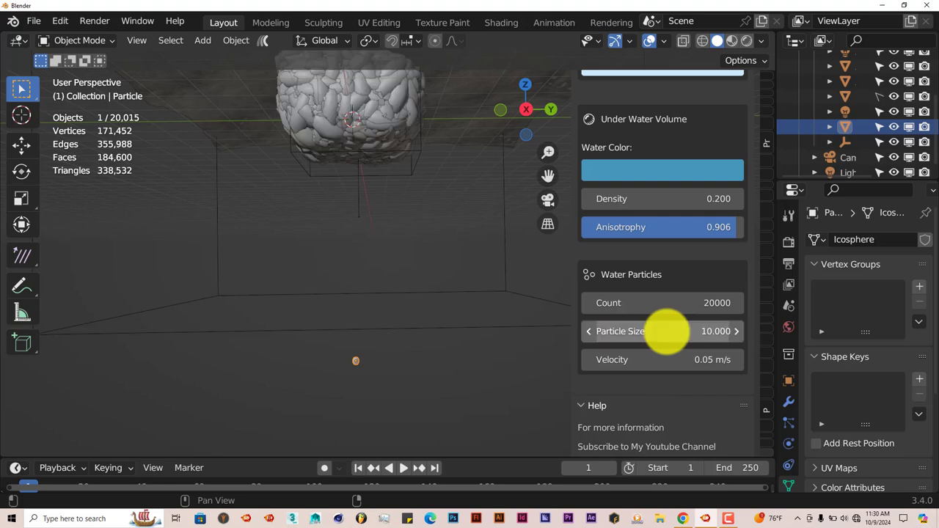
Undo the last change to the water particle size.
{"action": "middle_click_drag", "start_coordinate": [540, 264], "coordinate": [461, 199]}
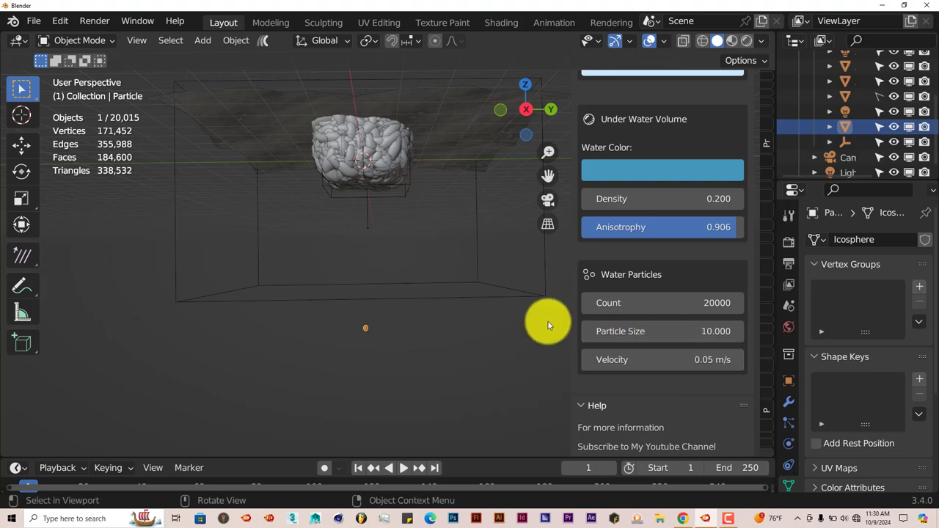
{"action": "key", "text": "ctrl+z"}
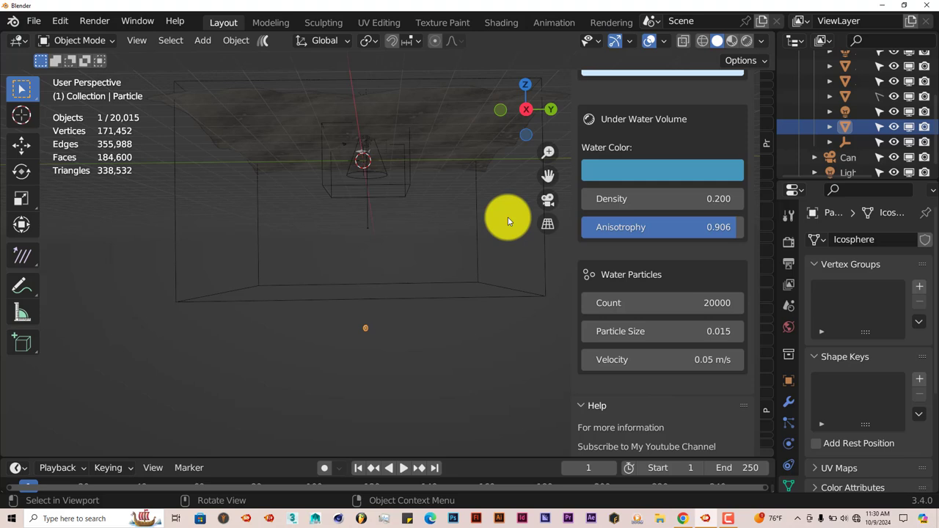
Examine the shark, the spotlight cone and the surrounding ocean volume close up and from farther away.
{"action": "left_click_drag", "start_coordinate": [548, 175], "coordinate": [551, 242]}
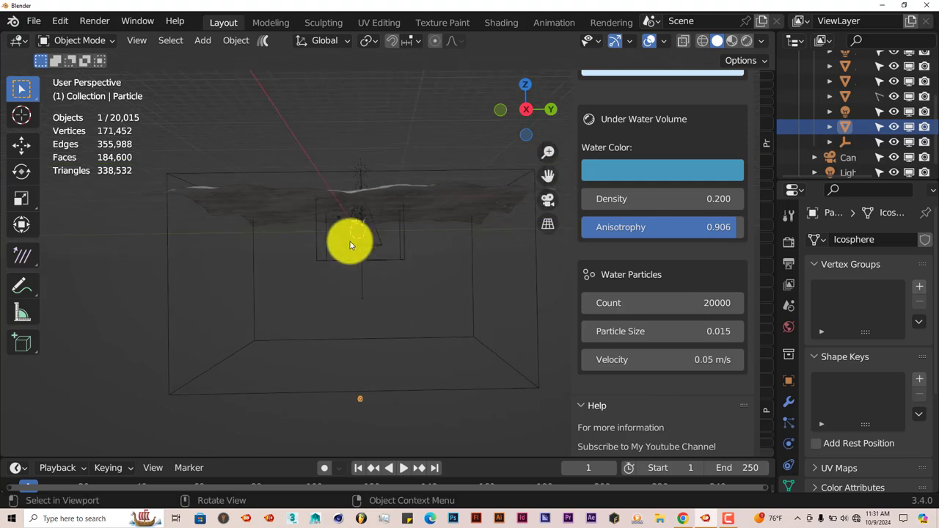
{"action": "scroll", "coordinate": [410, 315], "scroll_direction": "up", "scroll_amount": 5}
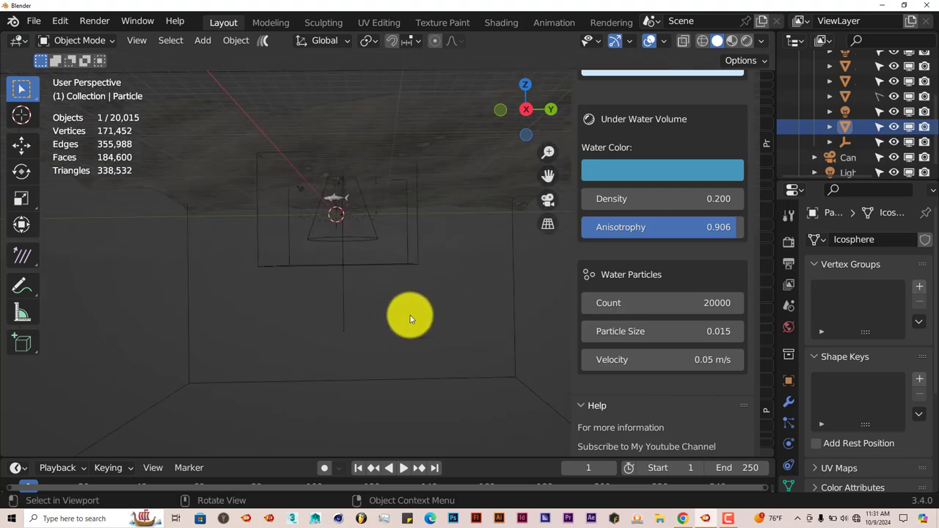
{"action": "left_click_drag", "start_coordinate": [549, 177], "coordinate": [561, 218]}
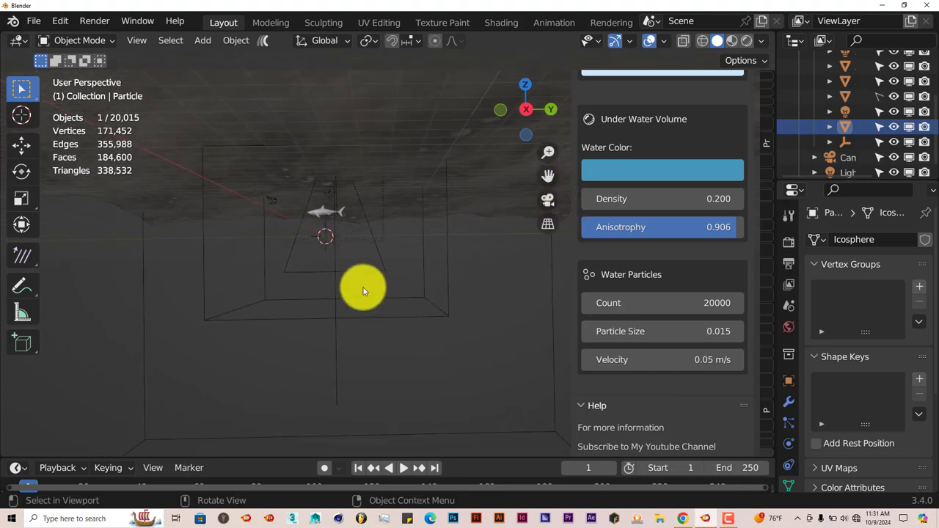
{"action": "scroll", "coordinate": [352, 288], "scroll_direction": "up", "scroll_amount": 4}
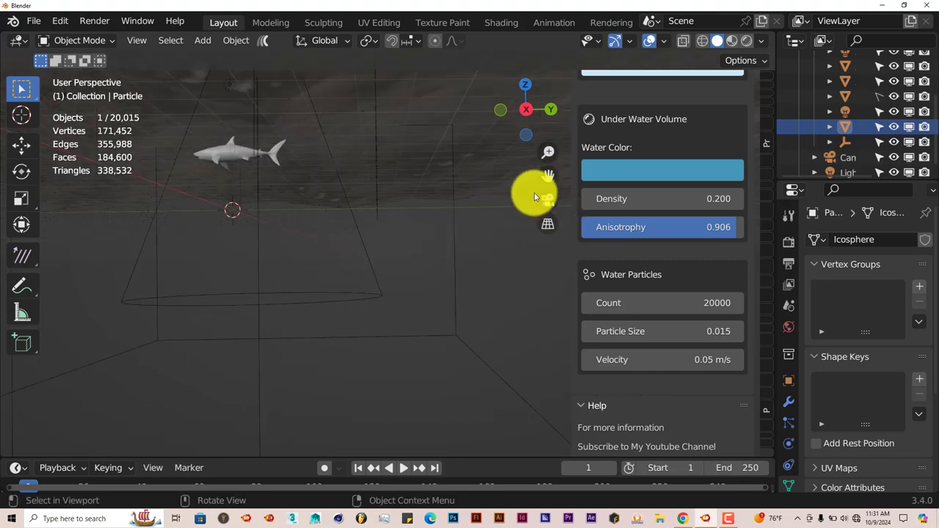
{"action": "left_click_drag", "start_coordinate": [549, 176], "coordinate": [608, 178]}
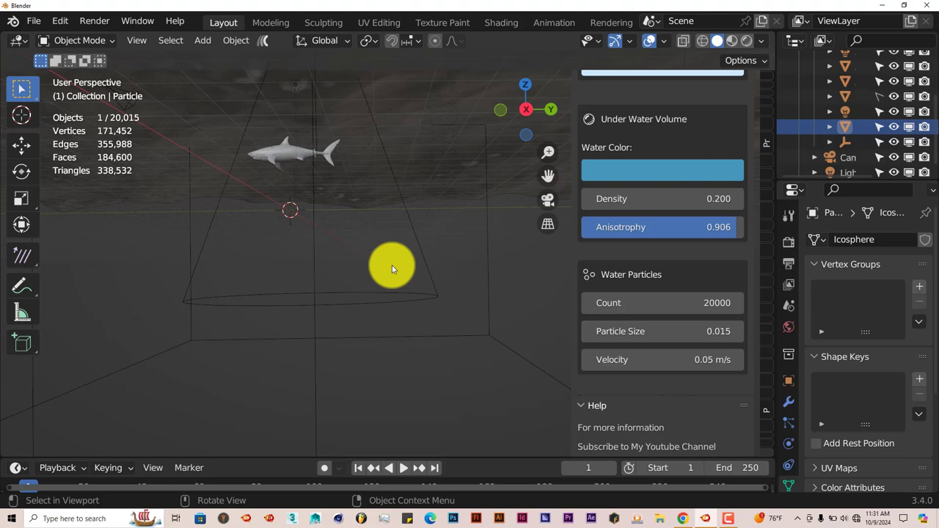
{"action": "scroll", "coordinate": [375, 311], "scroll_direction": "down", "scroll_amount": 3}
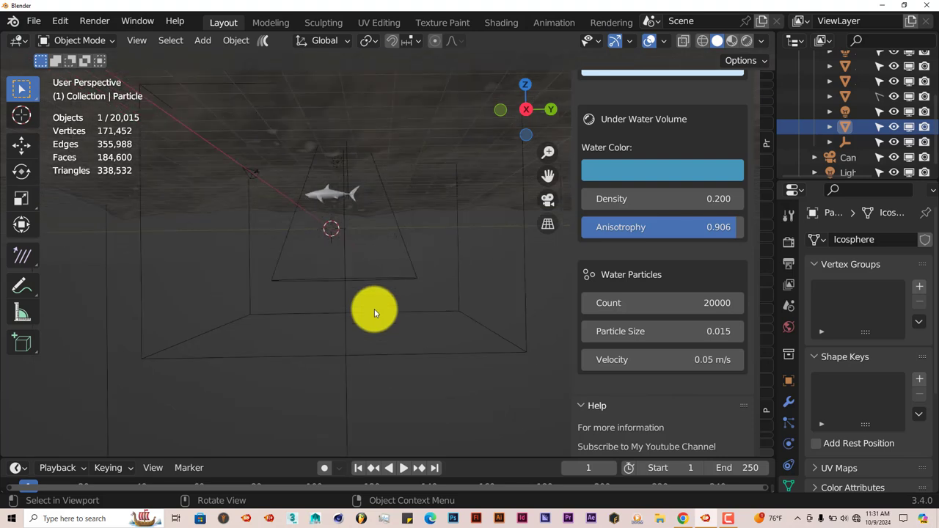
{"action": "scroll", "coordinate": [367, 315], "scroll_direction": "up", "scroll_amount": 2}
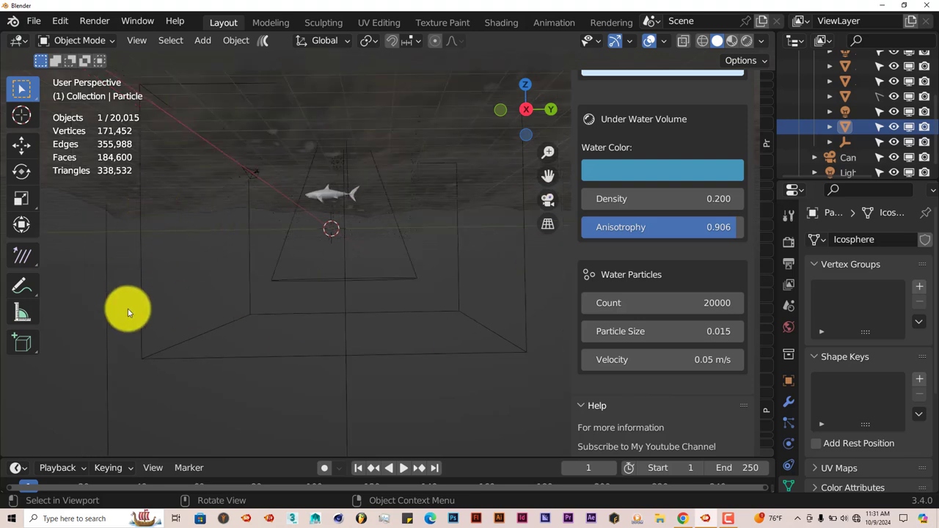
{"action": "scroll", "coordinate": [367, 311], "scroll_direction": "down", "scroll_amount": 3}
{"action": "scroll", "coordinate": [388, 289], "scroll_direction": "up", "scroll_amount": 3}
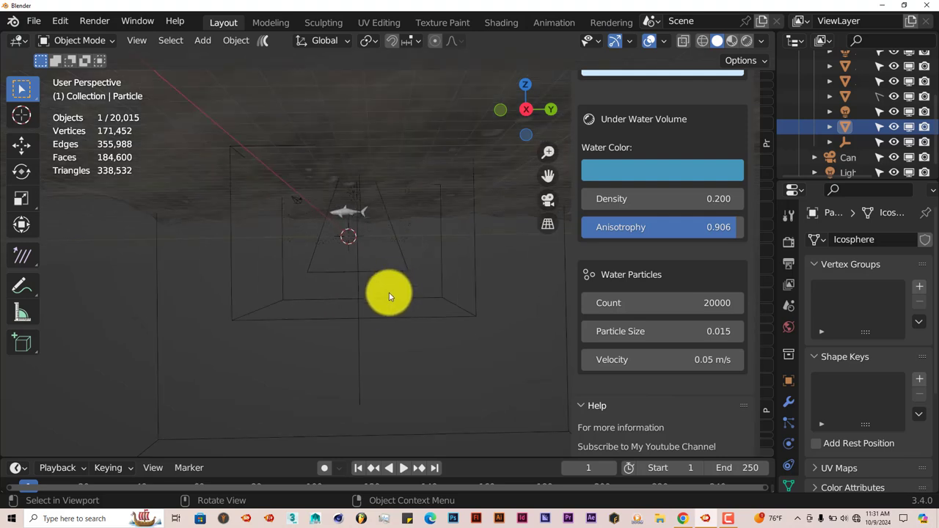
Start a fresh Blender scene, dismiss the splash screen and delete the default cube.
{"action": "left_click", "coordinate": [235, 303]}
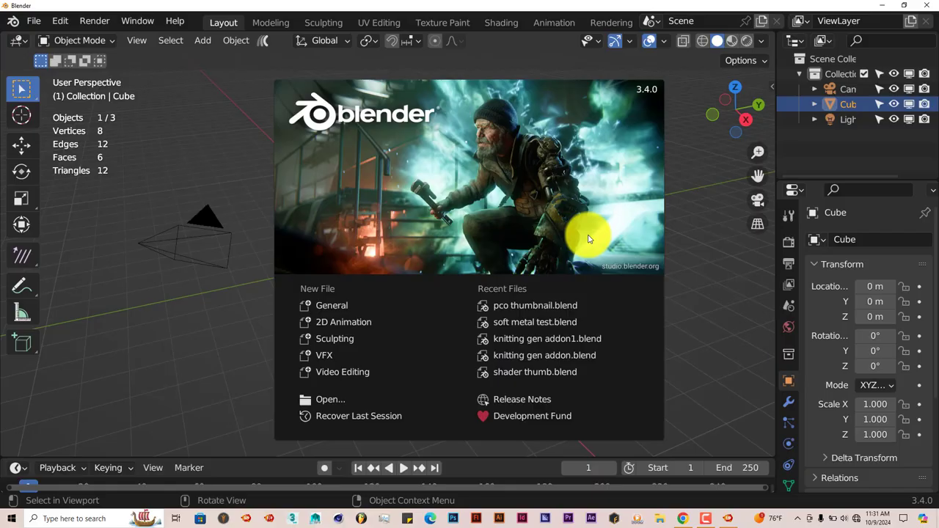
{"action": "left_click", "coordinate": [203, 135]}
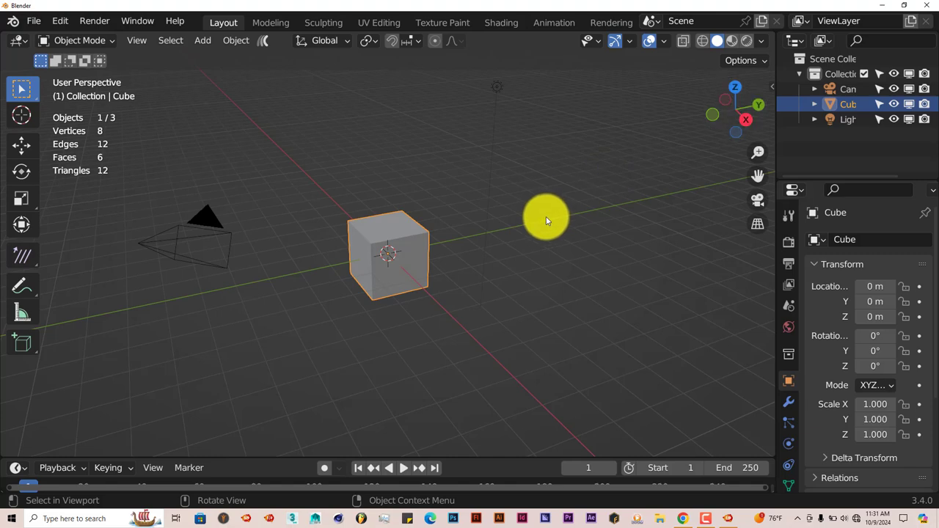
{"action": "key", "text": "Delete"}
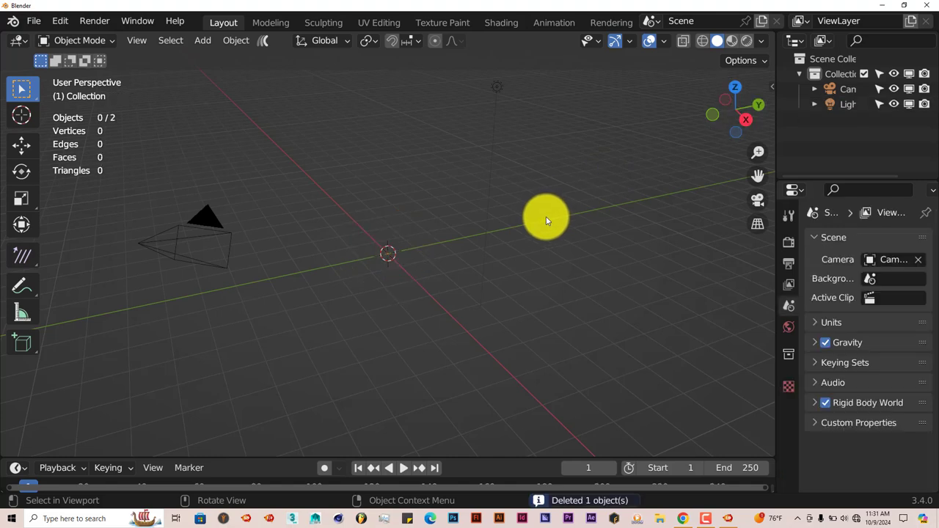
Show the 3D viewport sidebar and look through its add-on sections for Aqua.
{"action": "left_click", "coordinate": [770, 85]}
{"action": "left_click", "coordinate": [764, 448]}
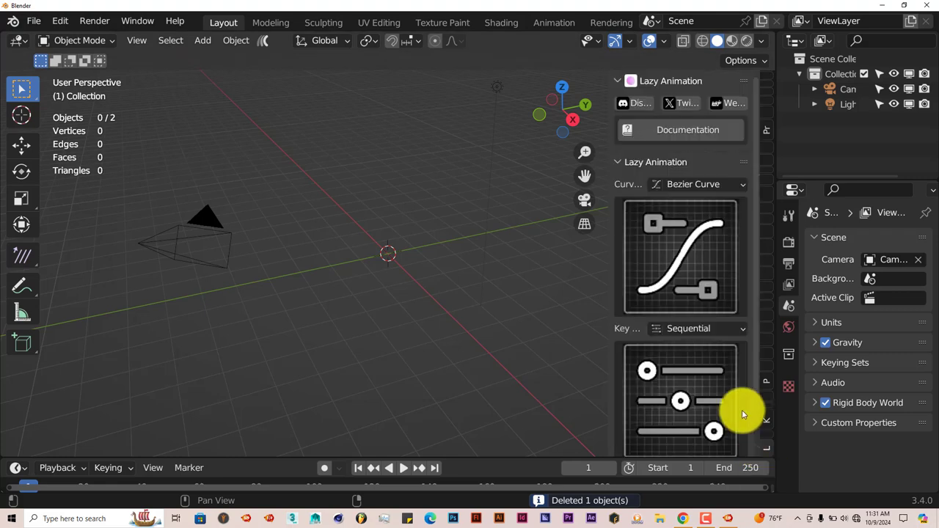
{"action": "left_click", "coordinate": [765, 427]}
{"action": "scroll", "coordinate": [704, 384], "scroll_direction": "down", "scroll_amount": 2}
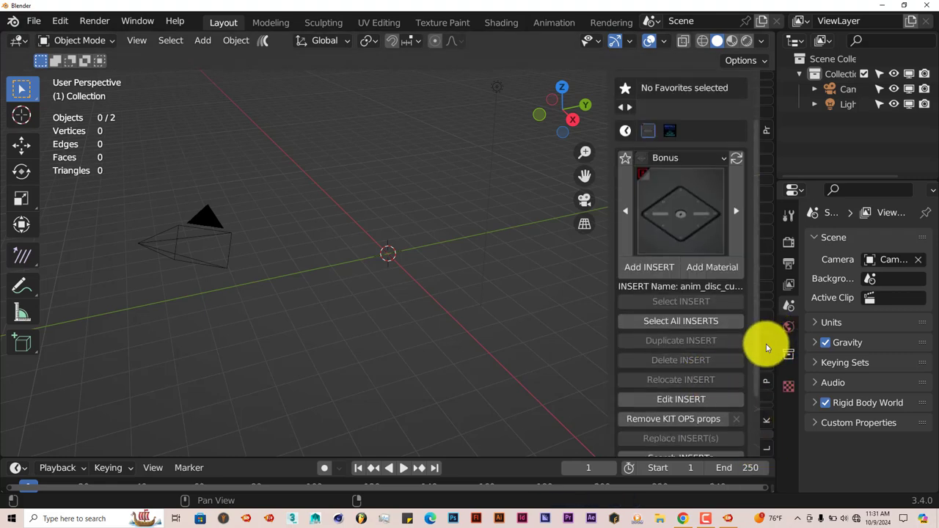
{"action": "scroll", "coordinate": [765, 350], "scroll_direction": "down", "scroll_amount": 2}
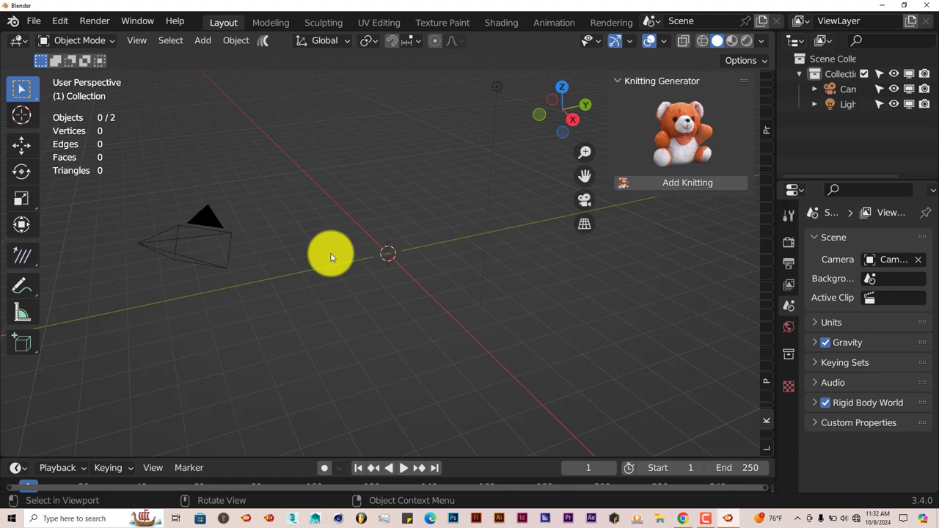
Search the add-on preferences for "aqua" and enable Object: Aqua Addon.
{"action": "left_click", "coordinate": [61, 21]}
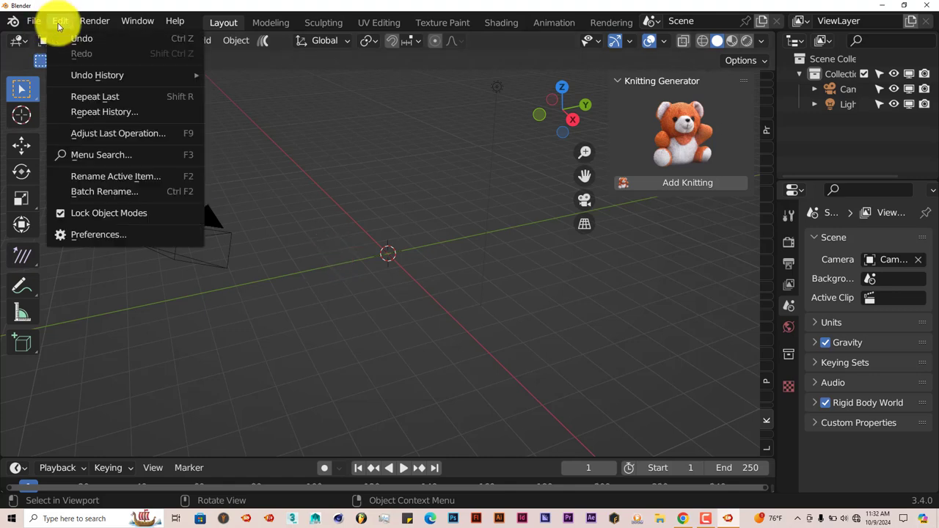
{"action": "left_click", "coordinate": [93, 234]}
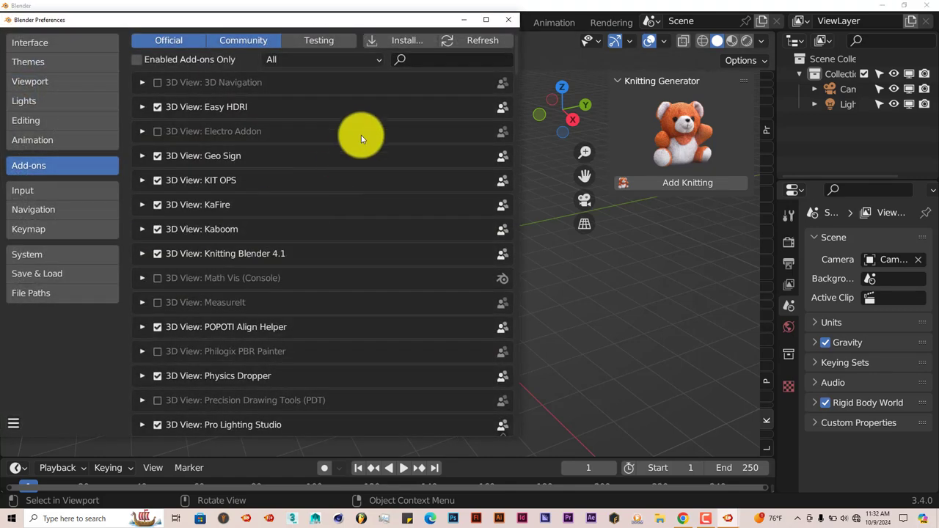
{"action": "left_click", "coordinate": [426, 62]}
{"action": "type", "text": "a"}
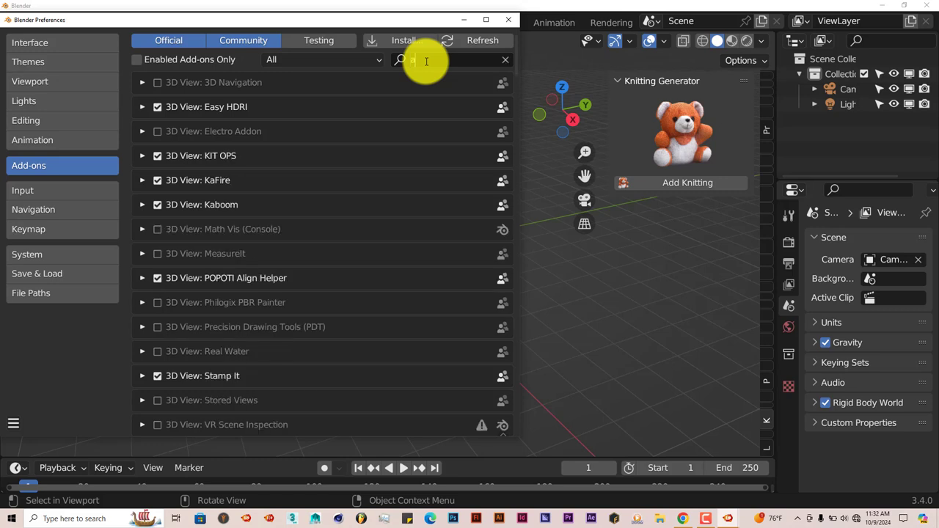
{"action": "type", "text": "qua"}
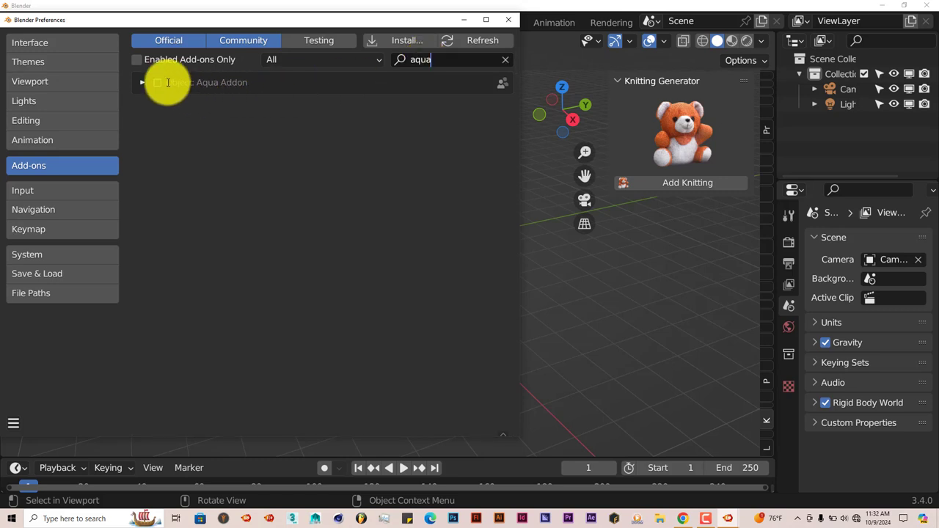
{"action": "left_click", "coordinate": [157, 83]}
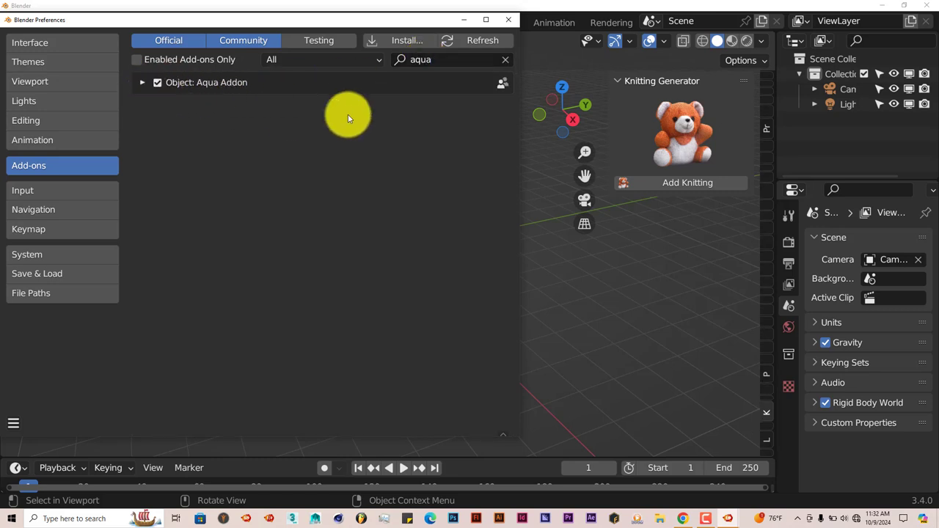
Close the preferences and generate the Aqua ocean setup in the empty scene.
{"action": "left_click", "coordinate": [508, 20]}
{"action": "left_click", "coordinate": [766, 449]}
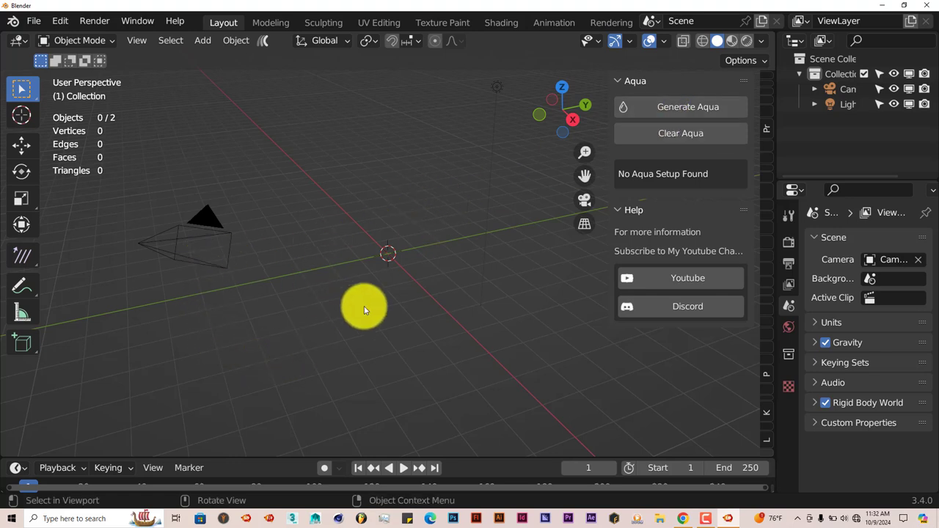
{"action": "left_click", "coordinate": [674, 108]}
Examine the newly generated Aqua scene around the shark, including the water surface, floating particles and spotlight cone.
{"action": "middle_click_drag", "start_coordinate": [279, 248], "coordinate": [370, 268]}
{"action": "scroll", "coordinate": [367, 275], "scroll_direction": "down", "scroll_amount": 2}
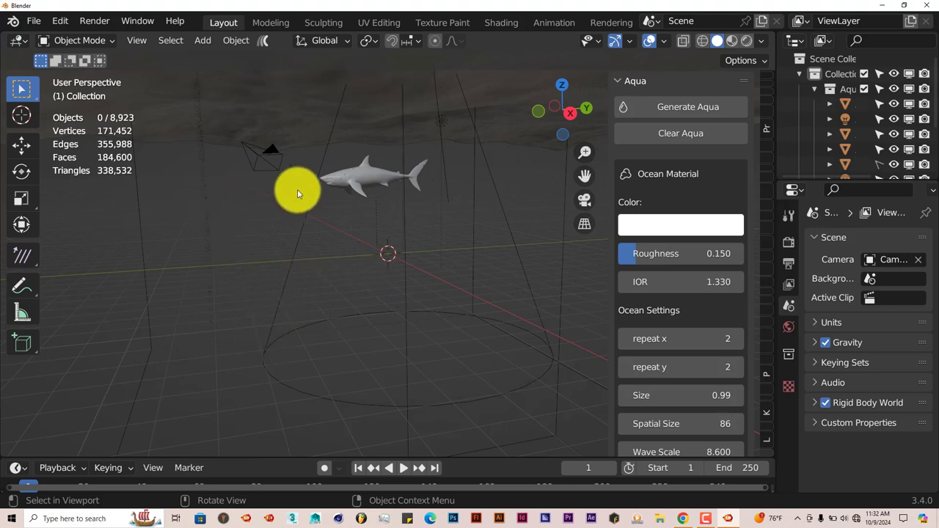
{"action": "middle_click_drag", "start_coordinate": [316, 316], "coordinate": [316, 315]}
{"action": "middle_click_drag", "start_coordinate": [180, 296], "coordinate": [288, 347]}
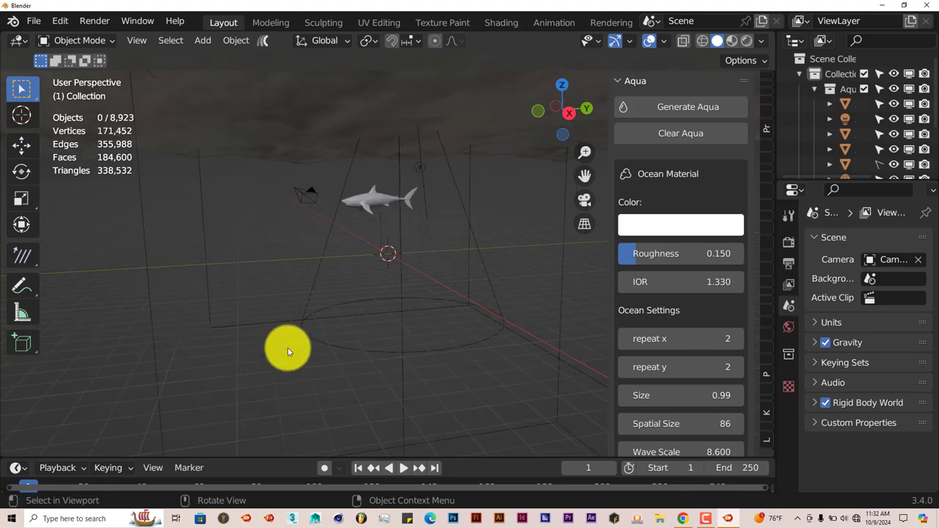
{"action": "middle_click_drag", "start_coordinate": [371, 357], "coordinate": [406, 315]}
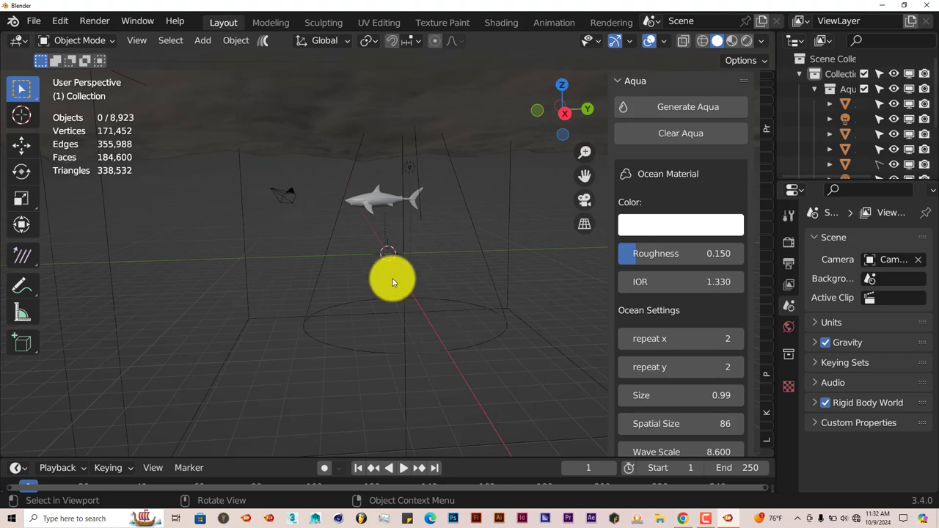
{"action": "mouse_move", "coordinate": [390, 278]}
{"action": "middle_mouse_down"}
{"action": "mouse_move", "coordinate": [402, 293]}
{"action": "mouse_move", "coordinate": [399, 266]}
{"action": "mouse_move", "coordinate": [390, 279]}
{"action": "middle_mouse_up"}
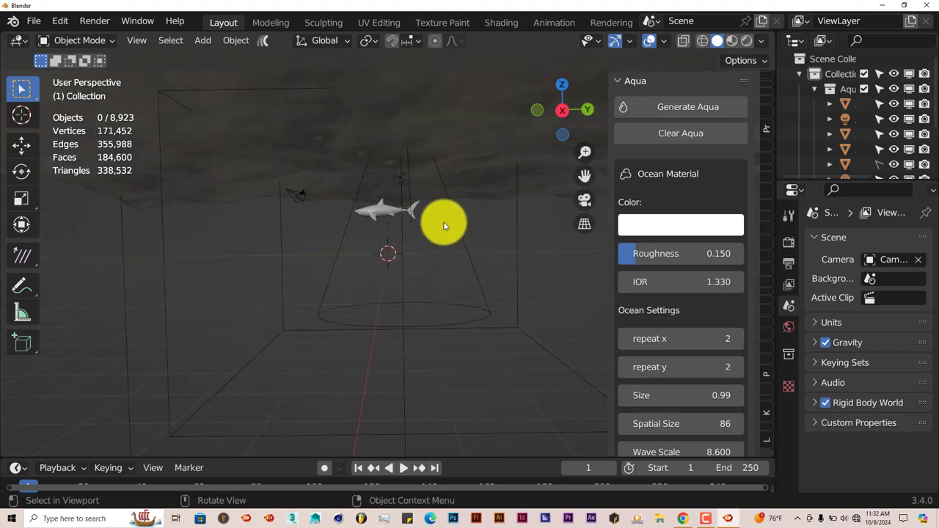
{"action": "scroll", "coordinate": [329, 283], "scroll_direction": "up", "scroll_amount": 4}
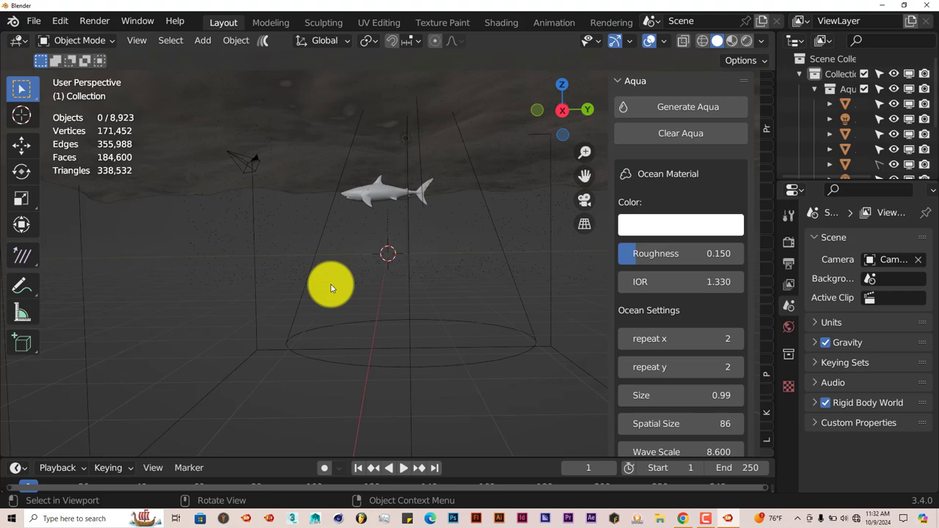
{"action": "middle_click_drag", "start_coordinate": [365, 356], "coordinate": [383, 342]}
{"action": "scroll", "coordinate": [386, 345], "scroll_direction": "up", "scroll_amount": 2}
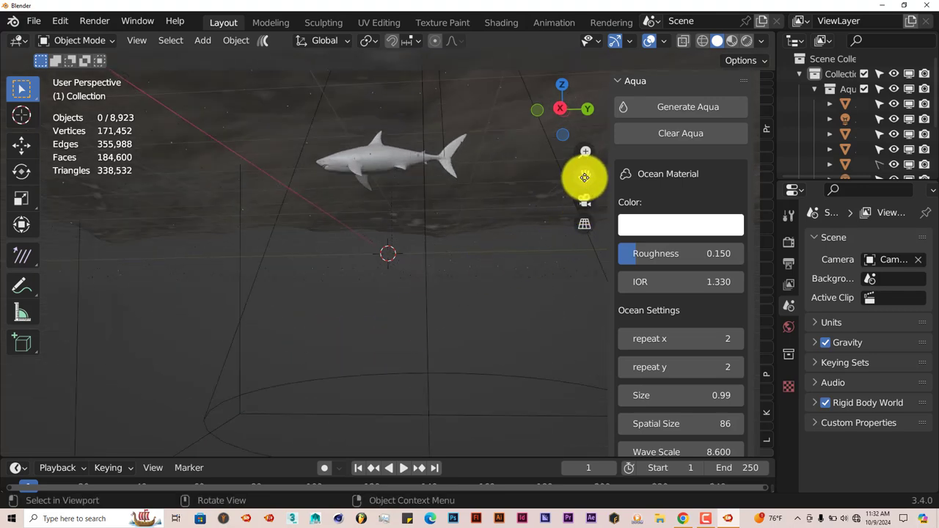
{"action": "left_click_drag", "start_coordinate": [585, 176], "coordinate": [585, 191]}
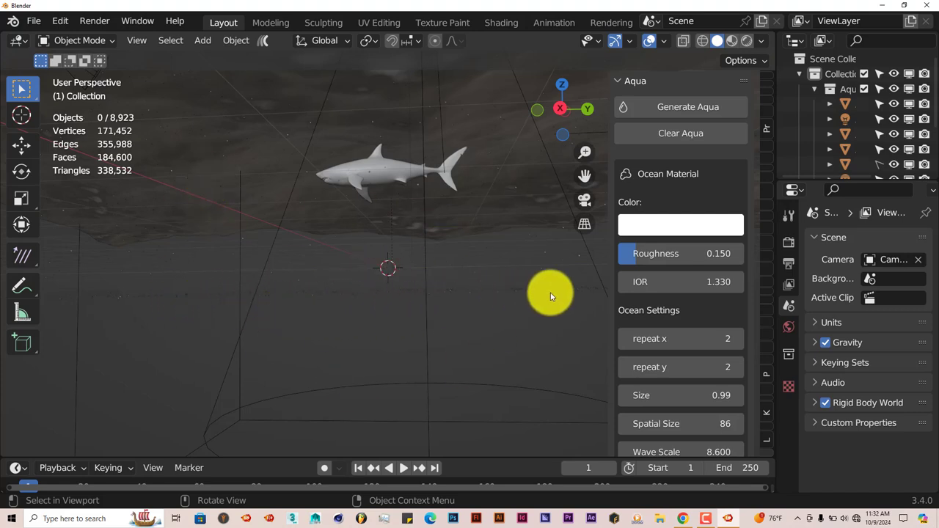
{"action": "left_click_drag", "start_coordinate": [577, 183], "coordinate": [577, 210]}
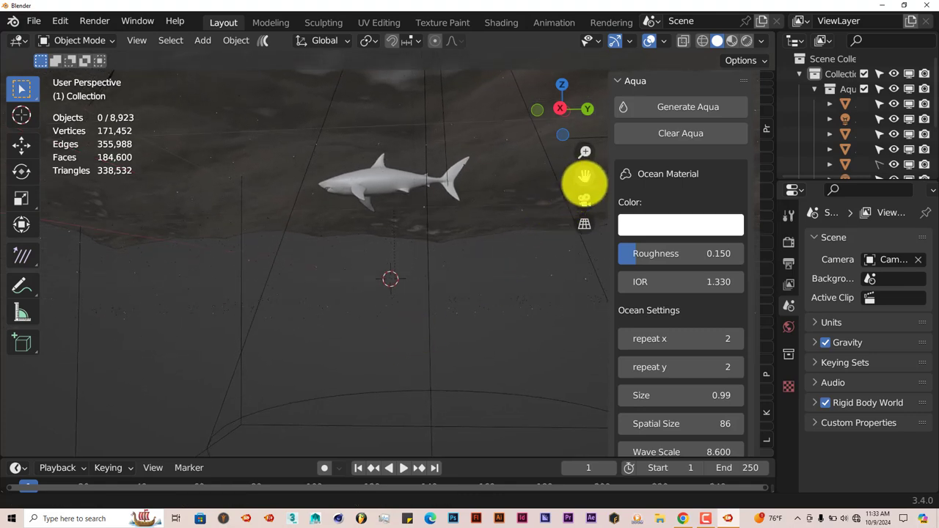
{"action": "middle_click_drag", "start_coordinate": [582, 178], "coordinate": [470, 271]}
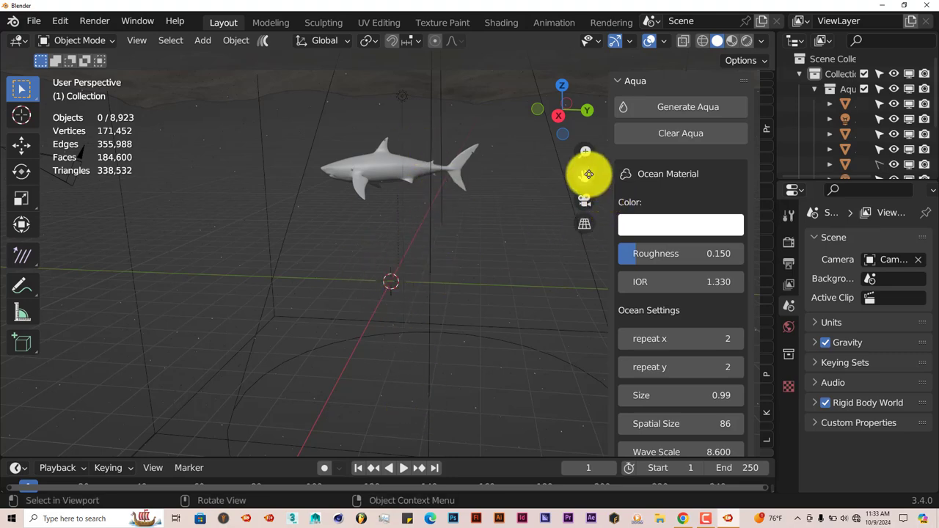
{"action": "middle_click_drag", "start_coordinate": [489, 249], "coordinate": [393, 288]}
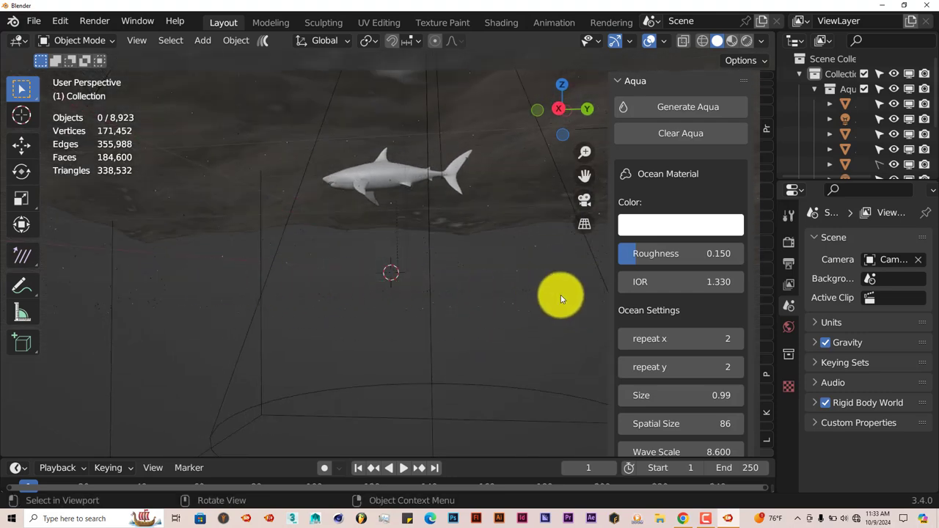